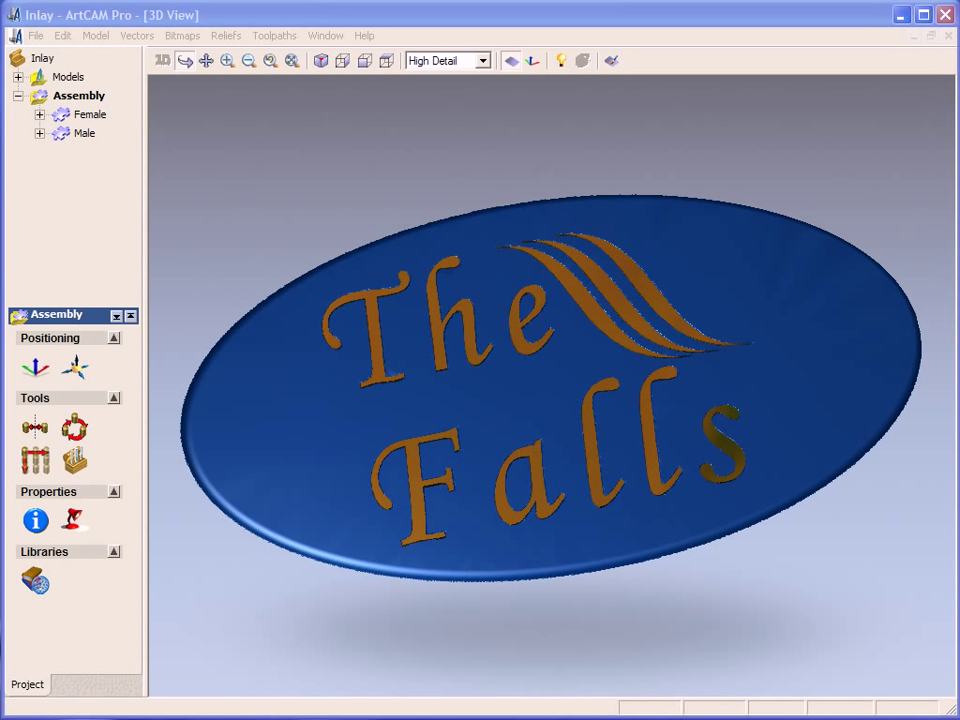
- Hide both the Male letters and the Female plaque, then show only the Male inlay letters
{"action": "left_click", "coordinate": [568, 615]}
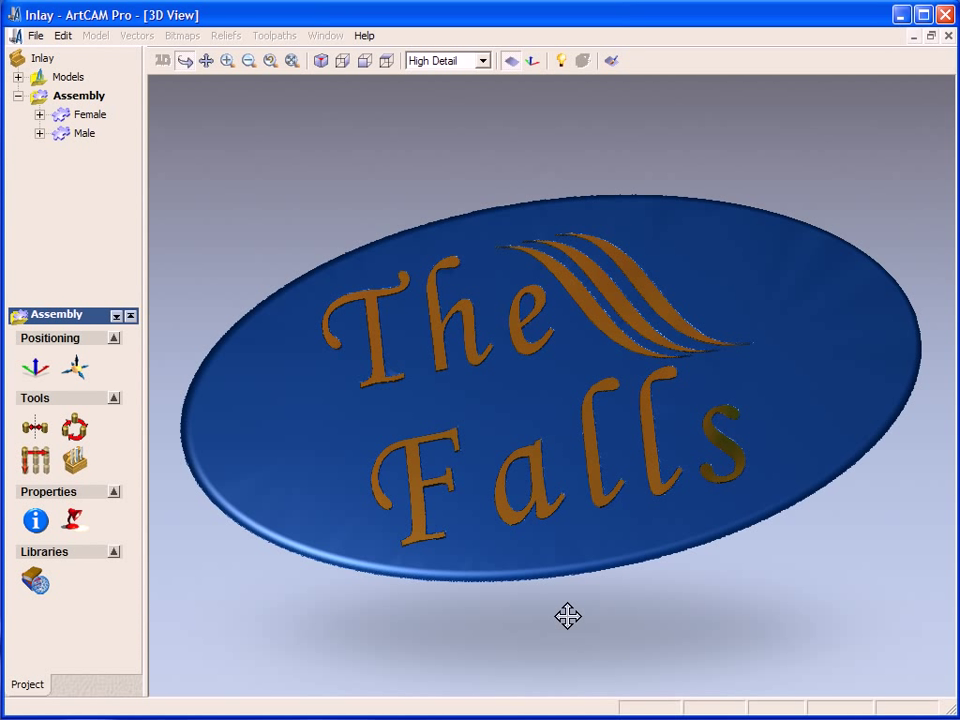
{"action": "scroll", "coordinate": [598, 613], "scroll_direction": "up", "scroll_amount": 3}
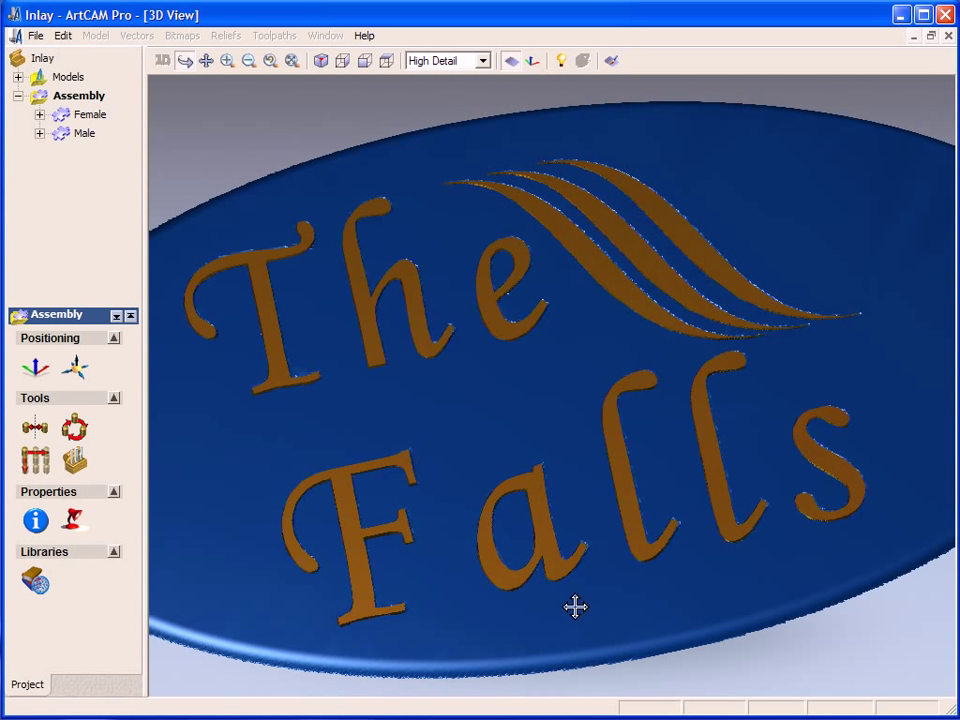
{"action": "right_click", "coordinate": [85, 136]}
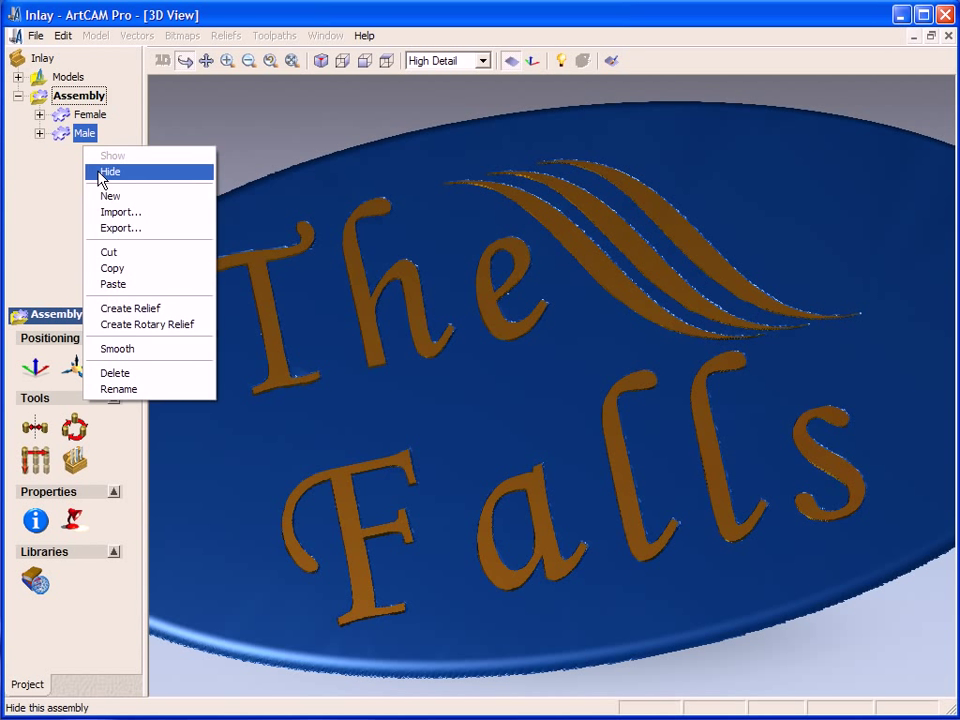
{"action": "left_click", "coordinate": [101, 173]}
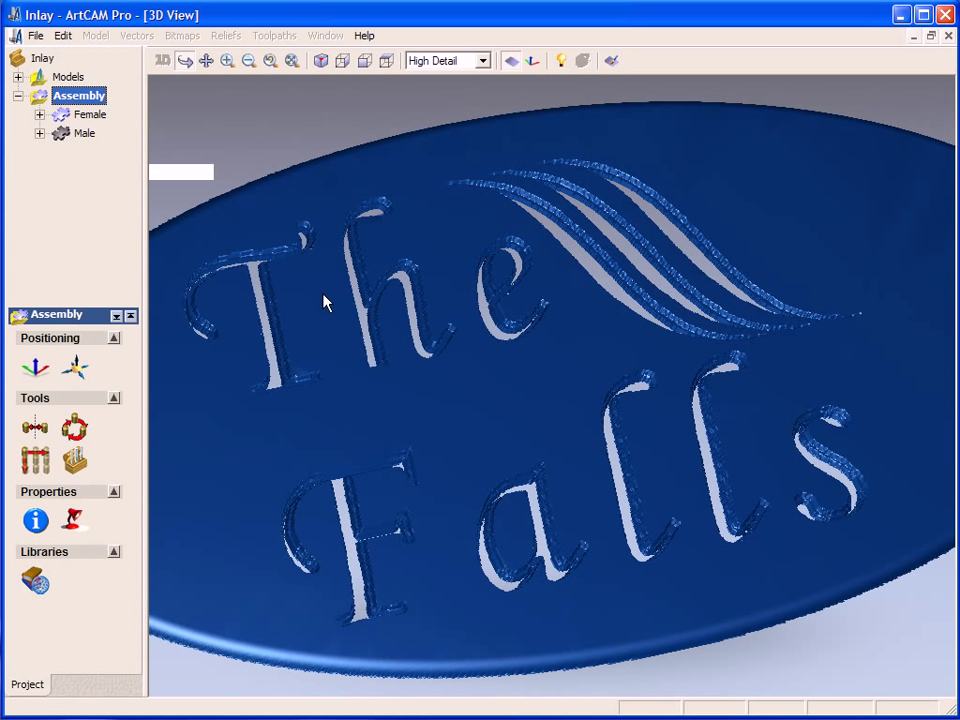
{"action": "right_click", "coordinate": [90, 117]}
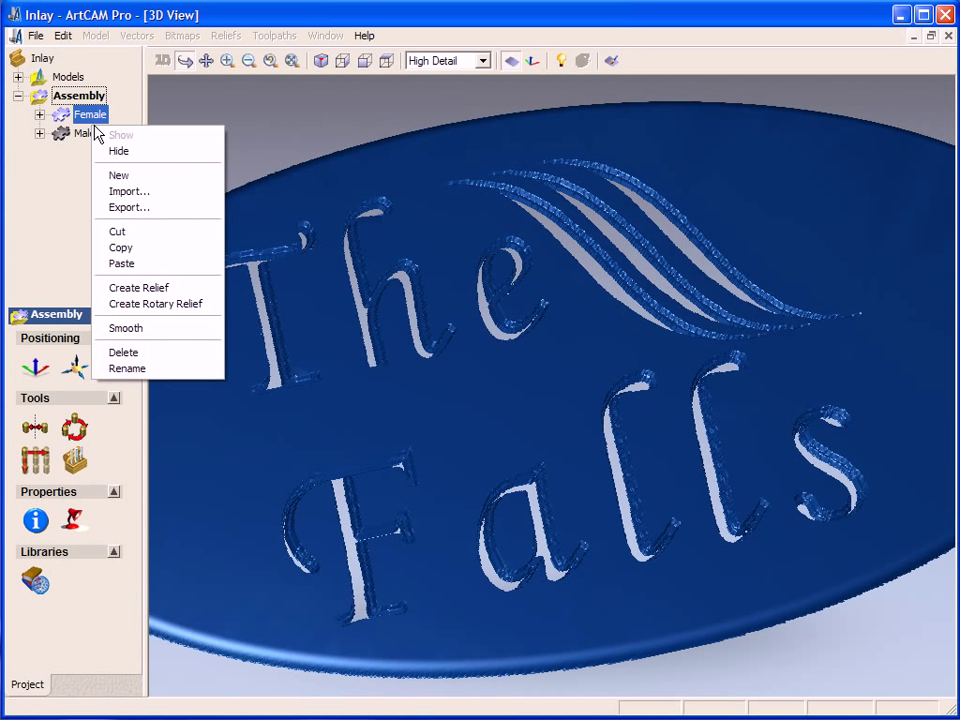
{"action": "left_click", "coordinate": [117, 151]}
{"action": "right_click", "coordinate": [82, 137]}
{"action": "left_click", "coordinate": [95, 156]}
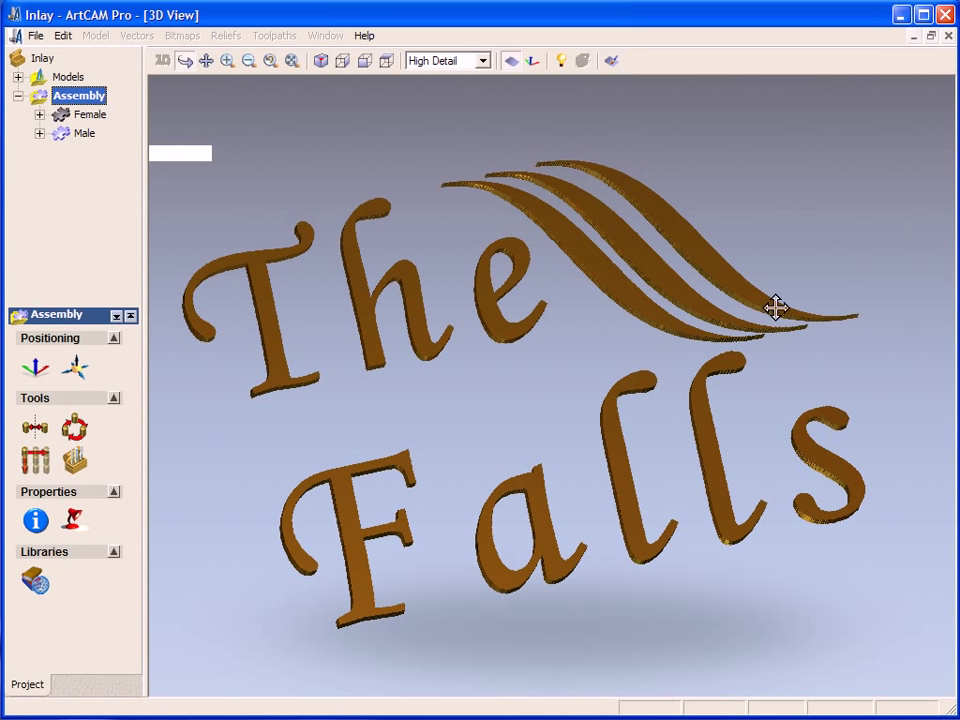
- Orbit and zoom the 3D view to inspect the Male letters from behind, edge-on and front
{"action": "left_click_drag", "start_coordinate": [712, 538], "coordinate": [317, 463]}
{"action": "scroll", "coordinate": [317, 465], "scroll_direction": "up", "scroll_amount": 3}
{"action": "scroll", "coordinate": [317, 466], "scroll_direction": "up", "scroll_amount": 2}
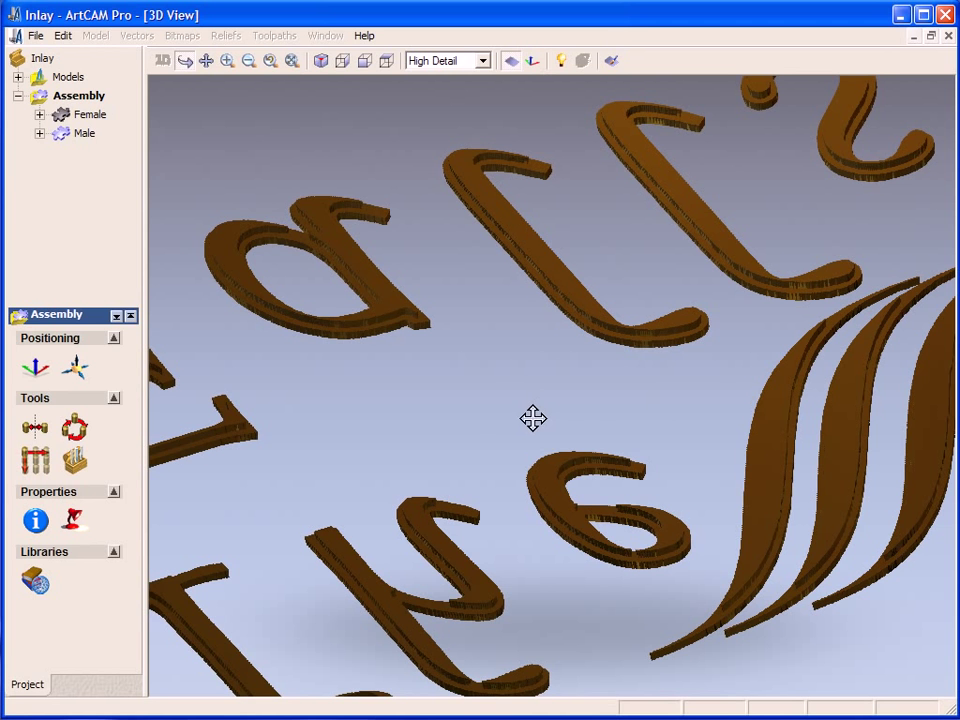
{"action": "left_click_drag", "start_coordinate": [524, 301], "coordinate": [692, 641]}
{"action": "left_click_drag", "start_coordinate": [620, 378], "coordinate": [591, 621]}
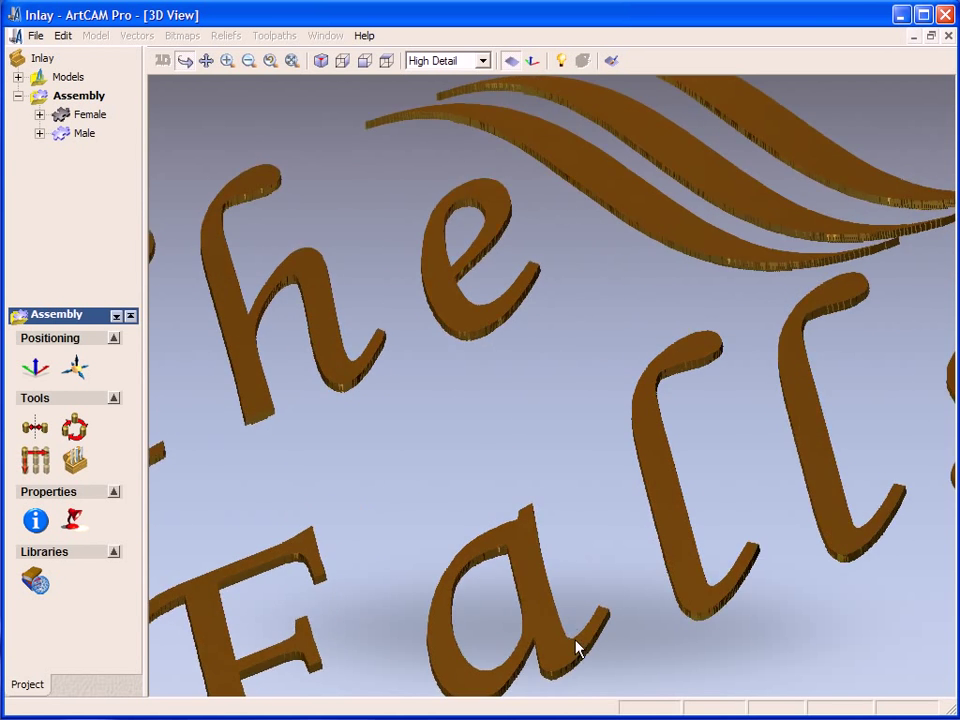
{"action": "scroll", "coordinate": [512, 615], "scroll_direction": "down", "scroll_amount": 3}
{"action": "left_click_drag", "start_coordinate": [483, 609], "coordinate": [461, 582]}
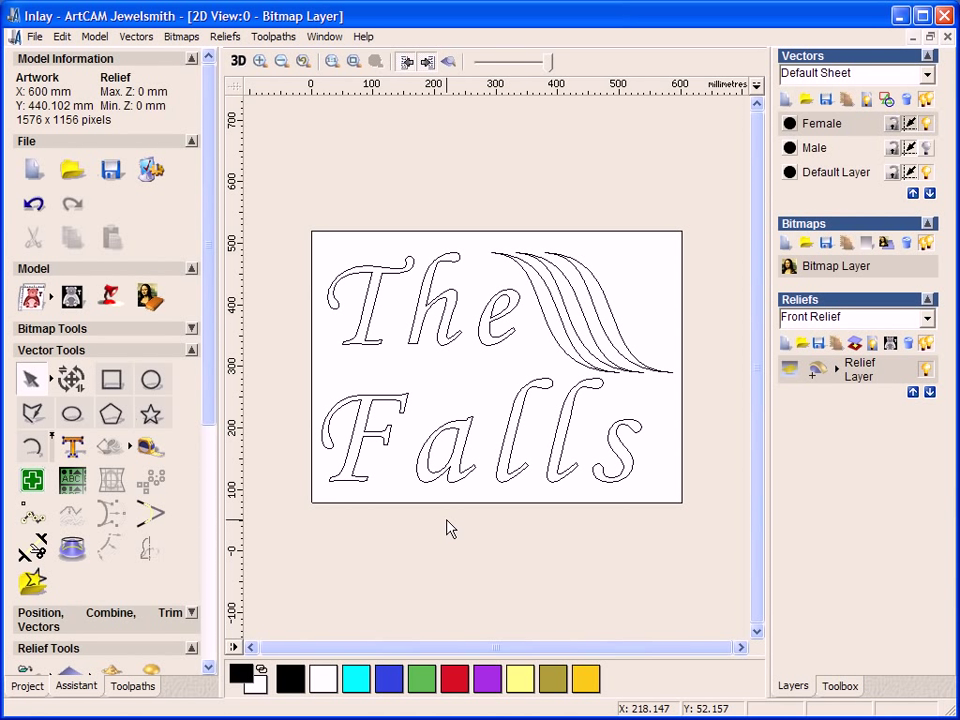
- Toggle the layer lightbulbs so Female vectors are visible and the mirrored Male layer is hidden
{"action": "left_click", "coordinate": [922, 125]}
{"action": "left_click", "coordinate": [925, 147]}
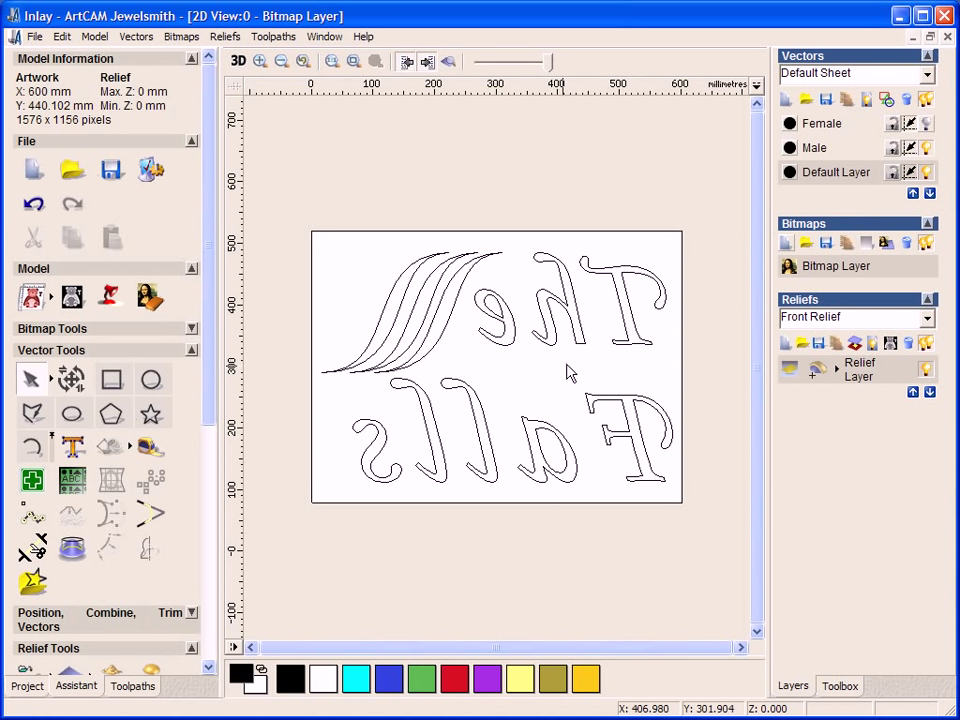
{"action": "left_click", "coordinate": [925, 147]}
{"action": "left_click", "coordinate": [926, 124]}
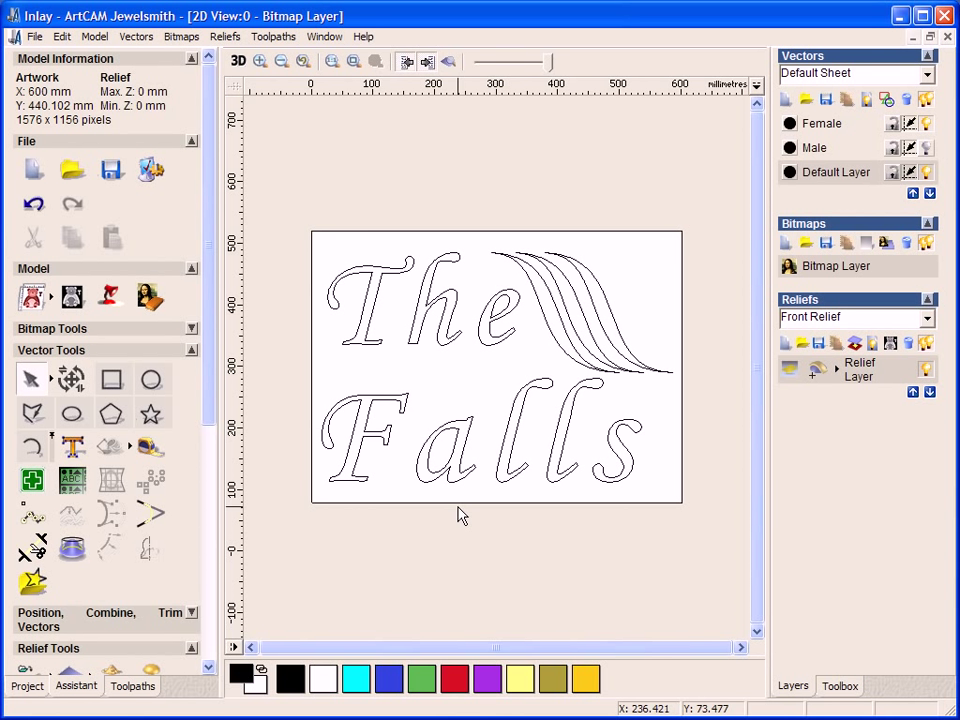
- Box-select all 'The Falls' vectors and launch the Inlay Wizard from the Toolpaths tab
{"action": "left_click_drag", "start_coordinate": [273, 162], "coordinate": [708, 547]}
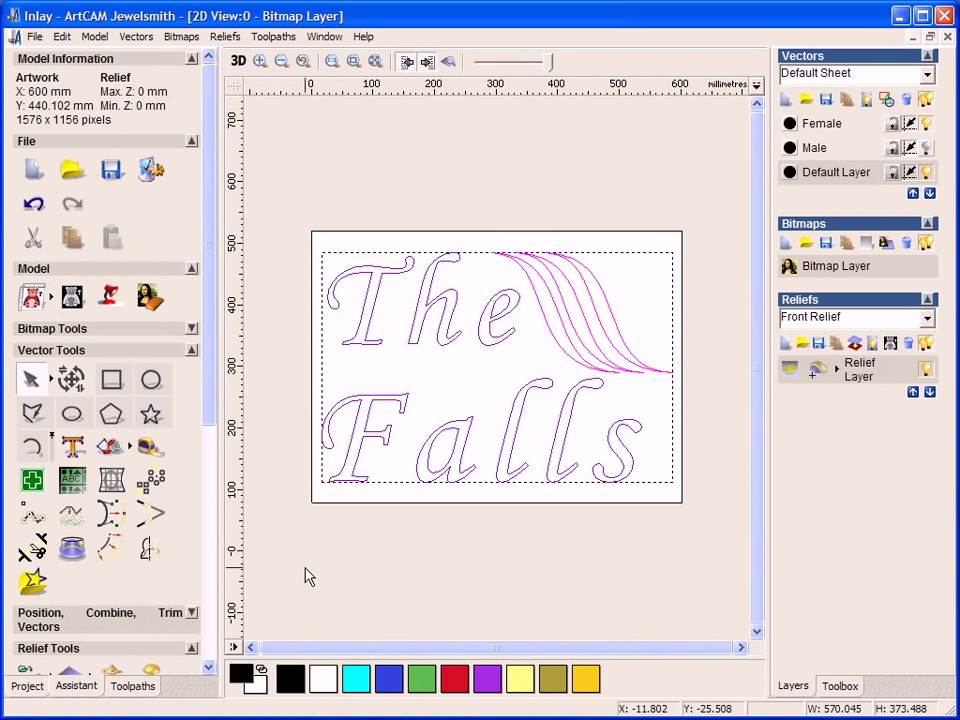
{"action": "left_click", "coordinate": [132, 686]}
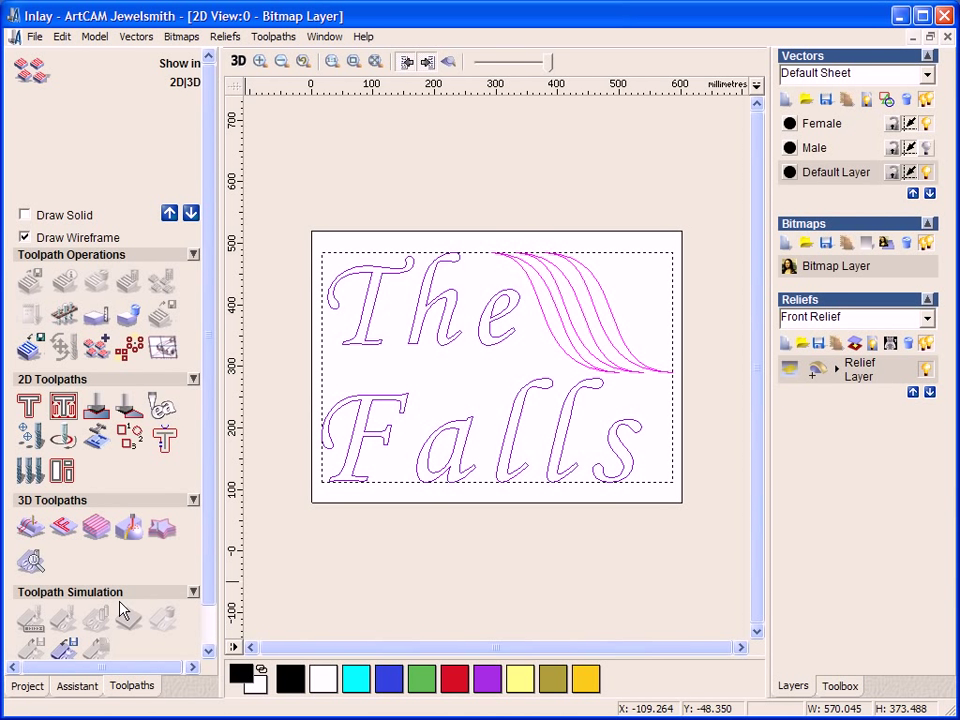
{"action": "left_click", "coordinate": [99, 440]}
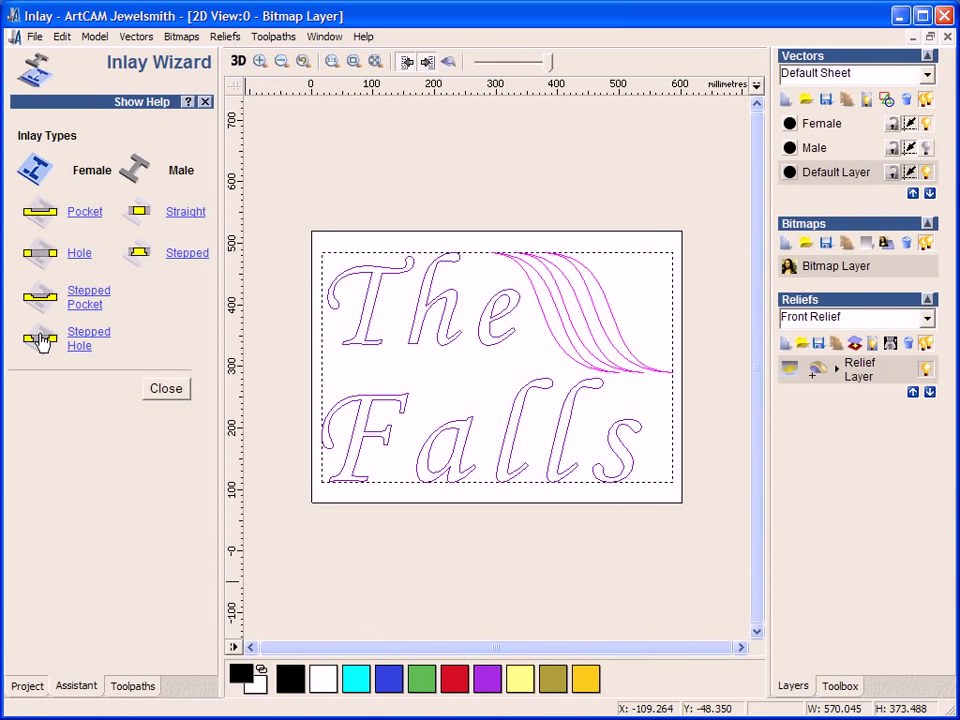
- Choose a Female Stepped Hole inlay with finish depth 5 and 5 mm material thickness
{"action": "left_click", "coordinate": [100, 343]}
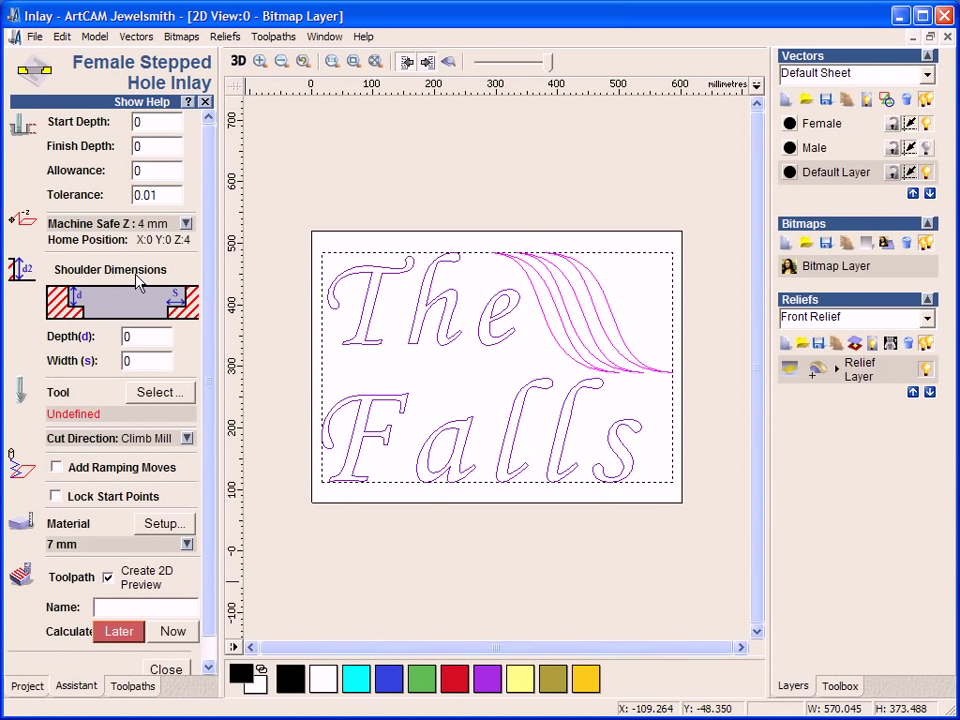
{"action": "double_click", "coordinate": [145, 142]}
{"action": "left_click", "coordinate": [163, 523]}
{"action": "type", "text": "5"}
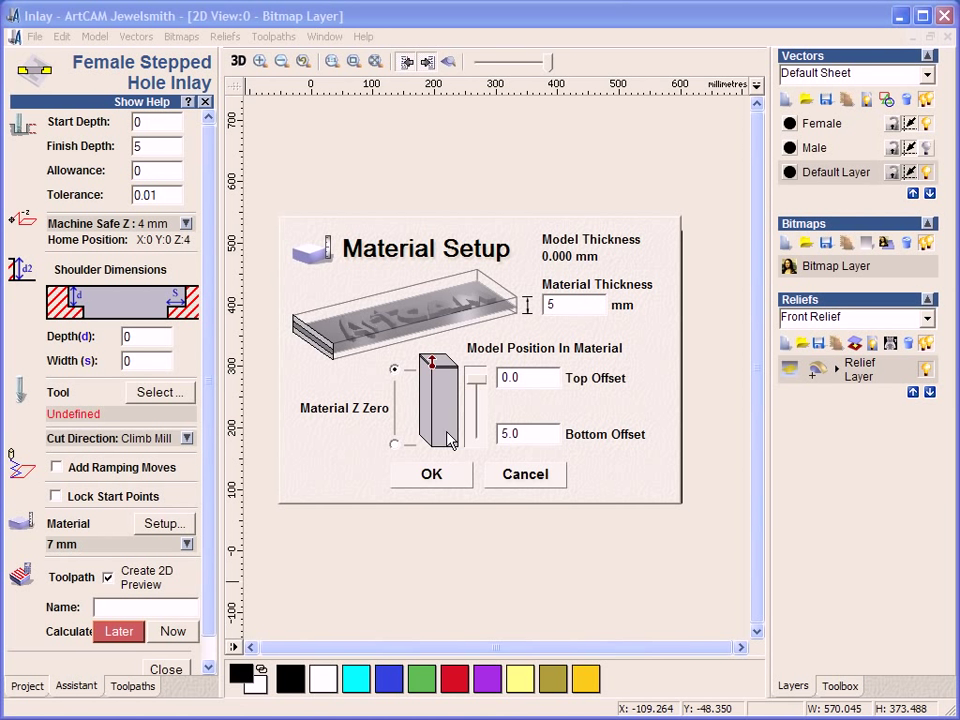
{"action": "left_click", "coordinate": [420, 466]}
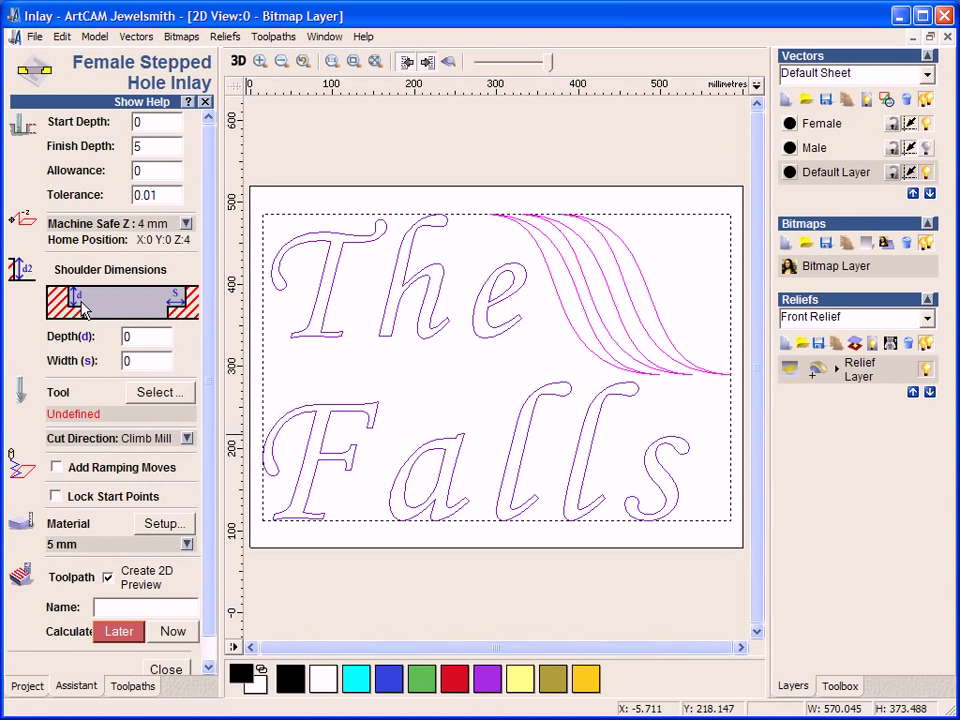
- Enter stepped hole shoulder values: depth 2.5 and width 1.5
{"action": "double_click", "coordinate": [135, 336]}
{"action": "double_click", "coordinate": [135, 360]}
- Assign End Mill 2 mm and calculate the Female Stepped Hole Inlay toolpath
{"action": "left_click", "coordinate": [143, 391]}
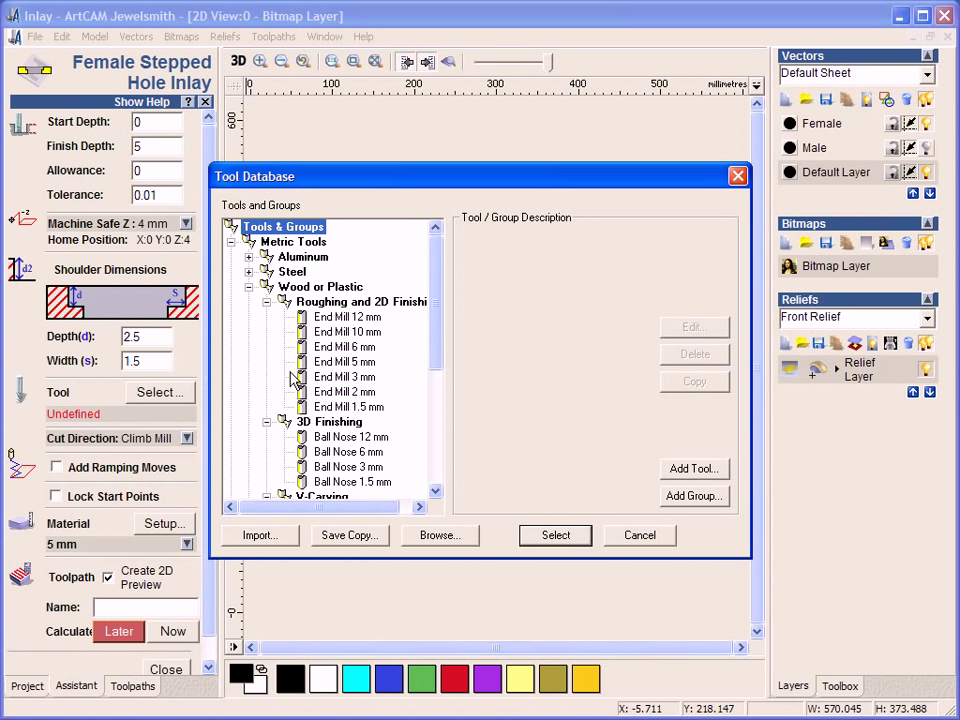
{"action": "left_click", "coordinate": [318, 392]}
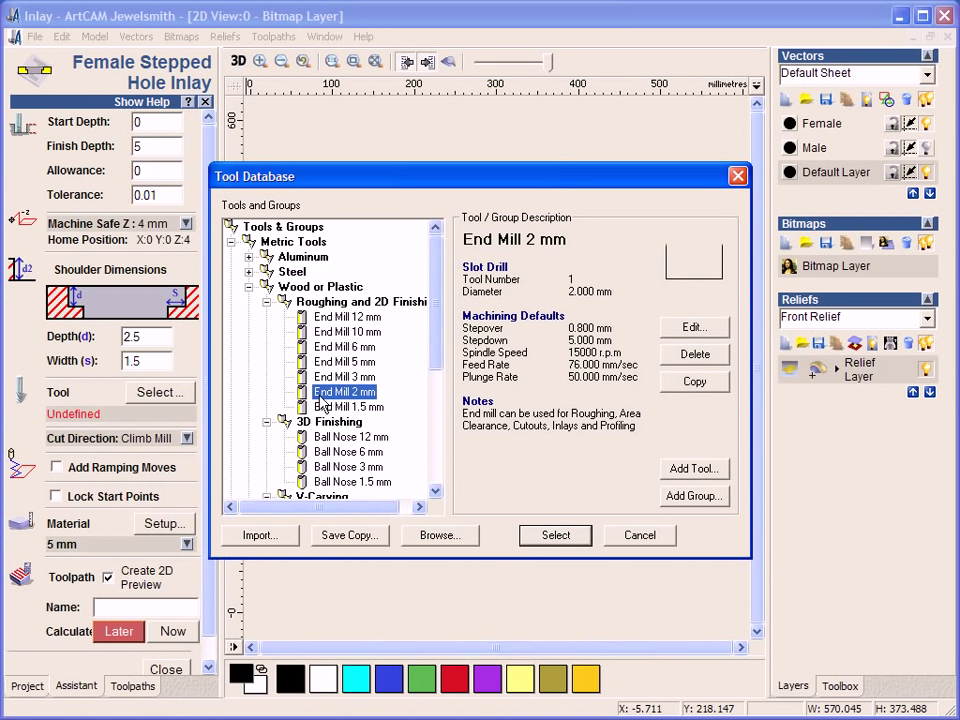
{"action": "left_click", "coordinate": [556, 537]}
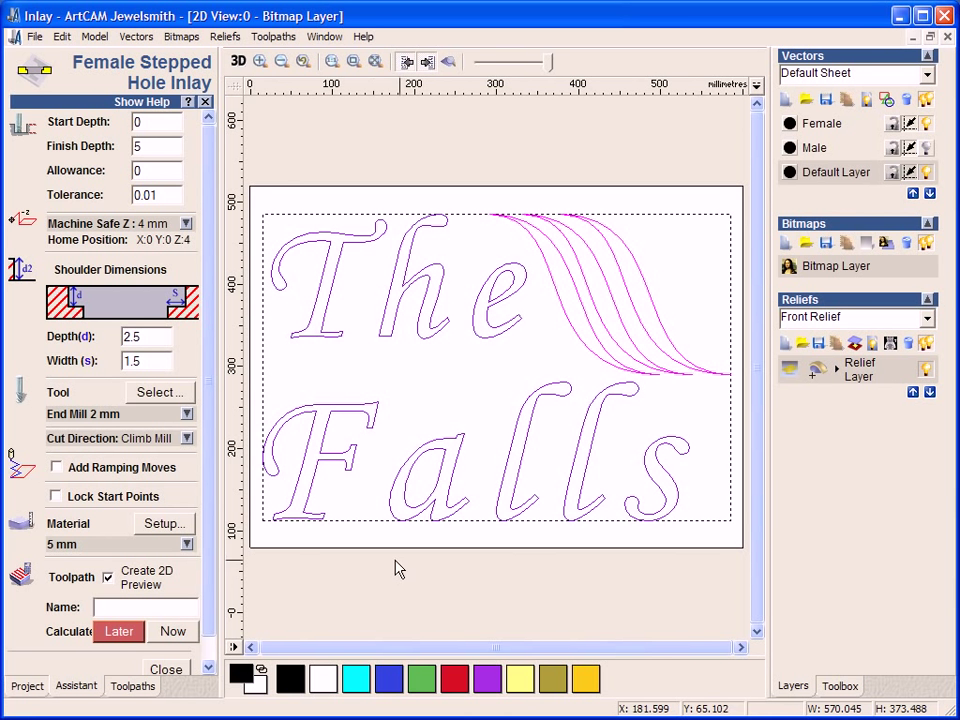
{"action": "scroll", "coordinate": [214, 560], "scroll_direction": "down", "scroll_amount": 1}
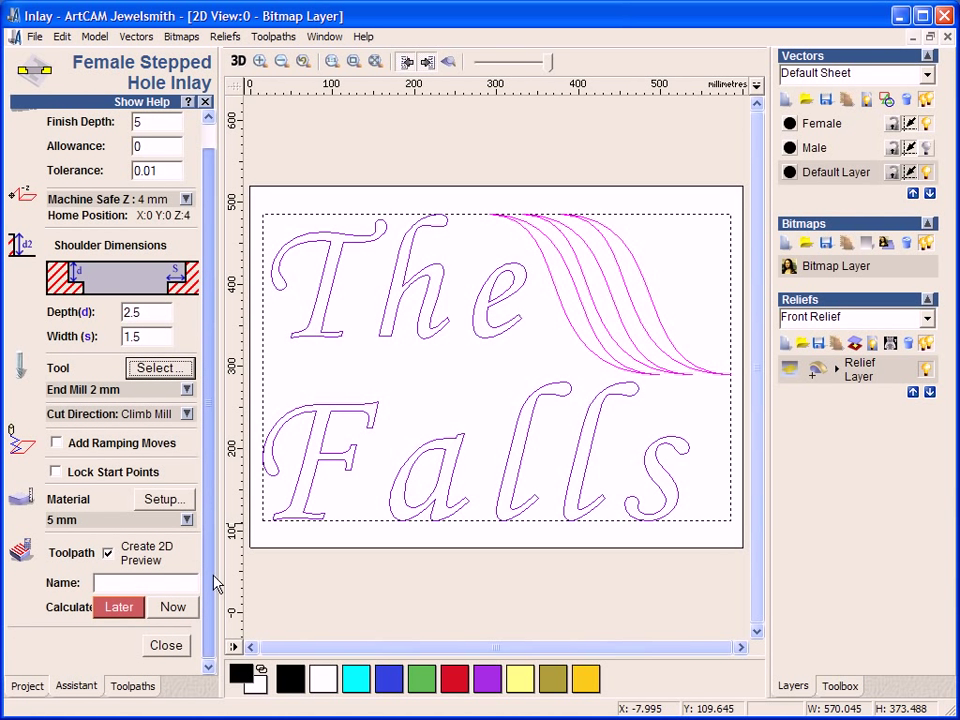
{"action": "left_click", "coordinate": [173, 607]}
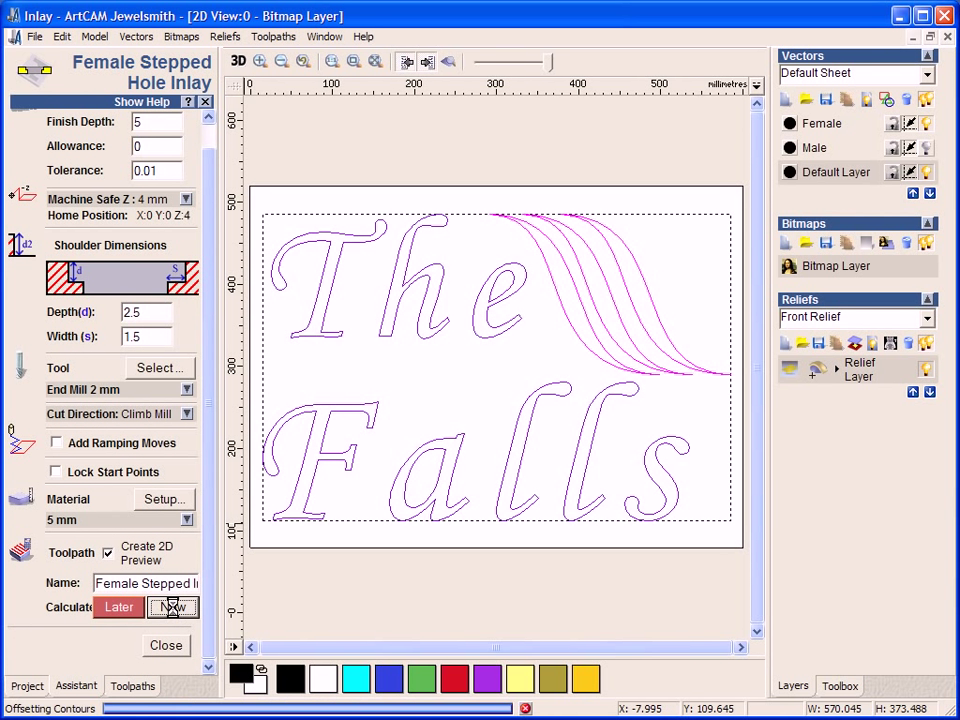
- Close the female inlay form and simulate the Female Stepped Hole toolpath in 3D
{"action": "left_click", "coordinate": [238, 63]}
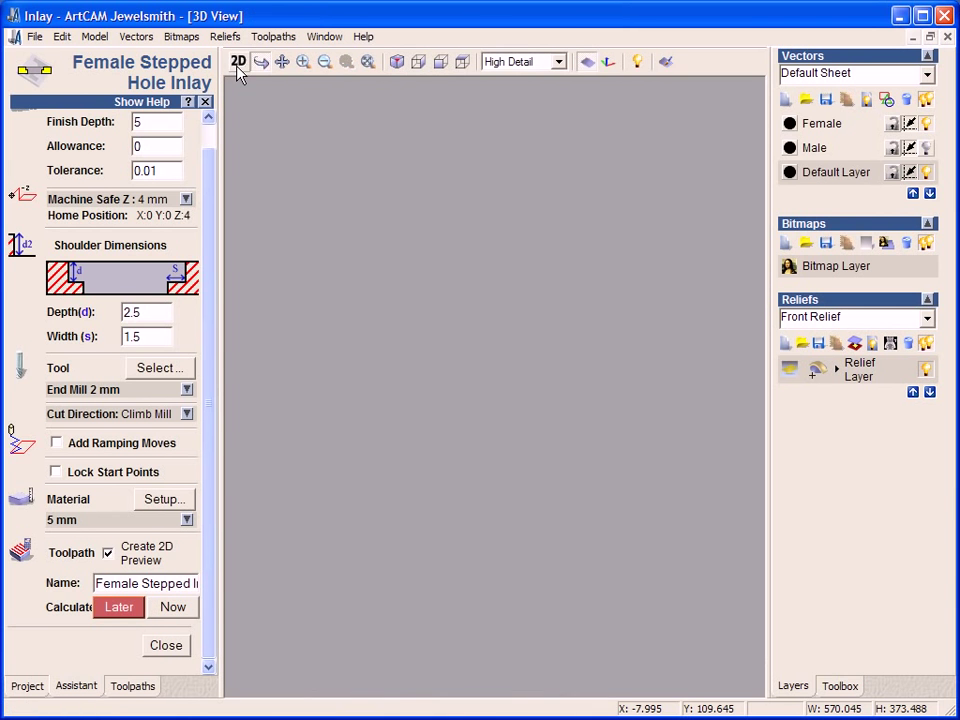
{"action": "scroll", "coordinate": [404, 502], "scroll_direction": "up", "scroll_amount": 5}
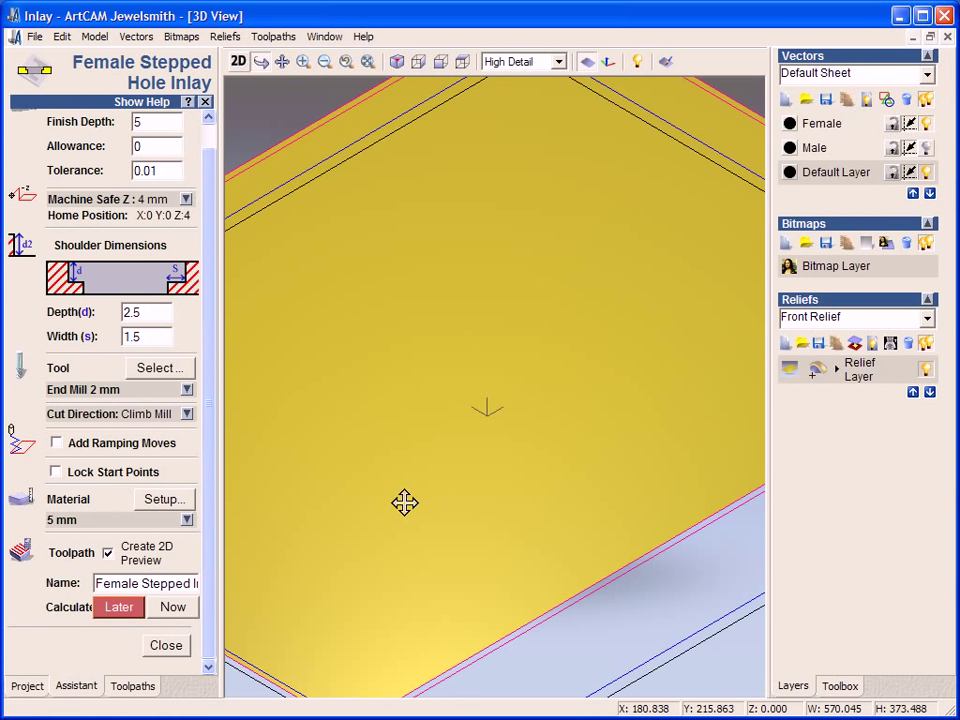
{"action": "scroll", "coordinate": [377, 483], "scroll_direction": "down", "scroll_amount": 5}
{"action": "scroll", "coordinate": [356, 465], "scroll_direction": "up", "scroll_amount": 5}
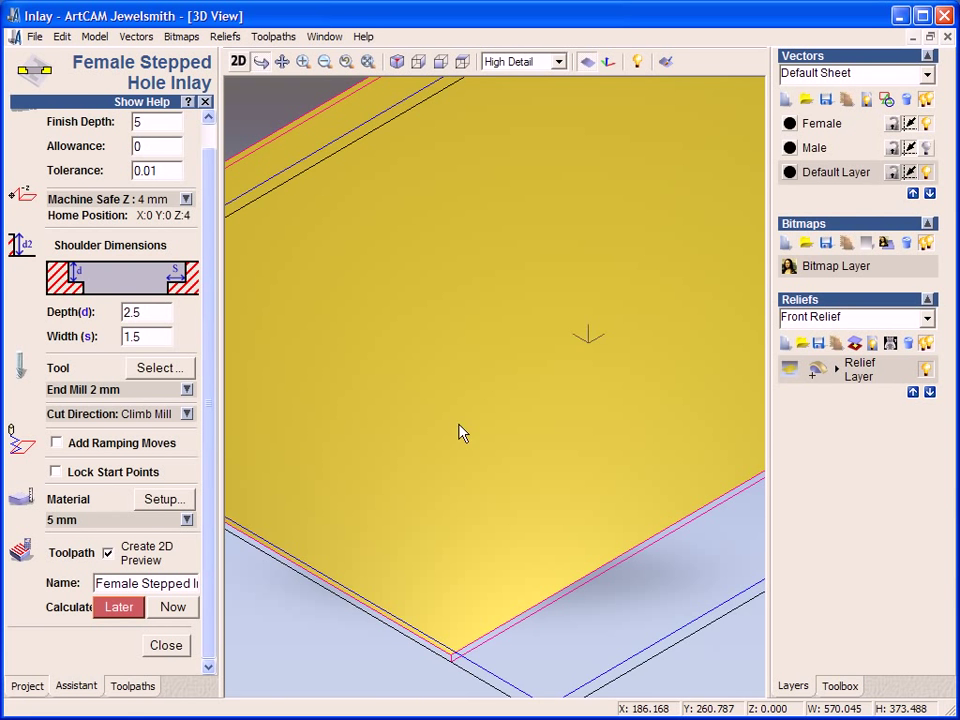
{"action": "scroll", "coordinate": [459, 431], "scroll_direction": "down", "scroll_amount": 5}
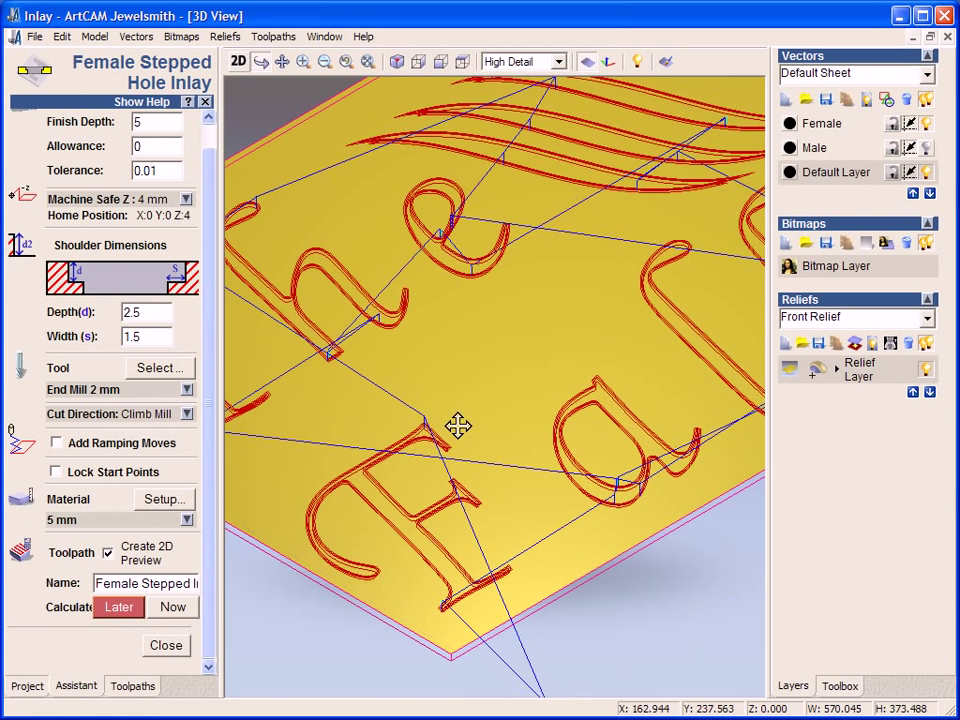
{"action": "left_click", "coordinate": [178, 648]}
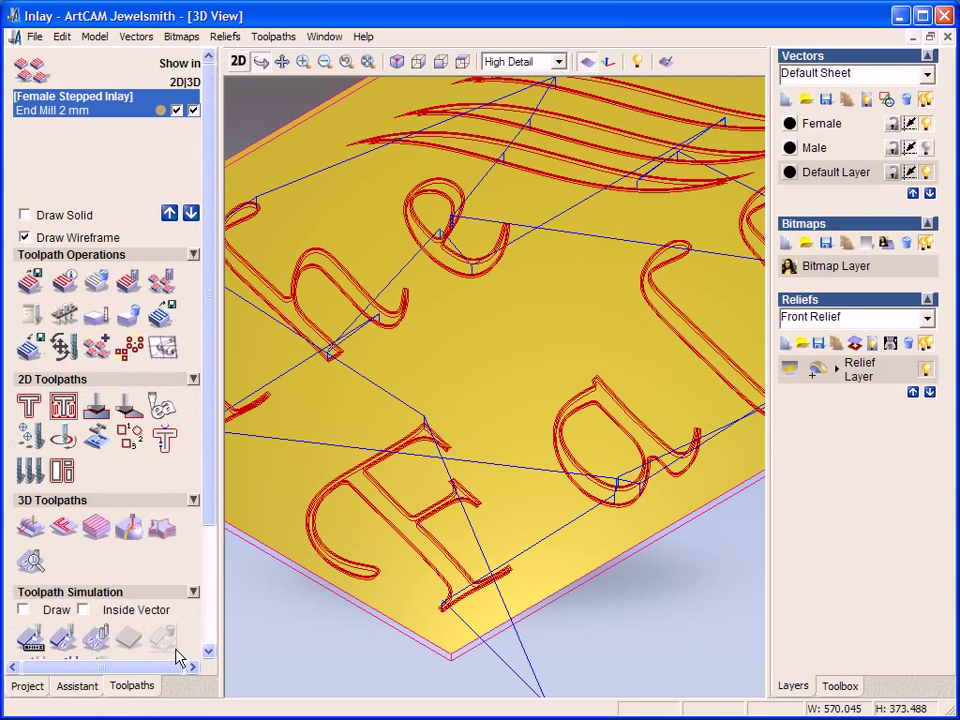
{"action": "left_click", "coordinate": [66, 639]}
{"action": "left_click", "coordinate": [377, 517]}
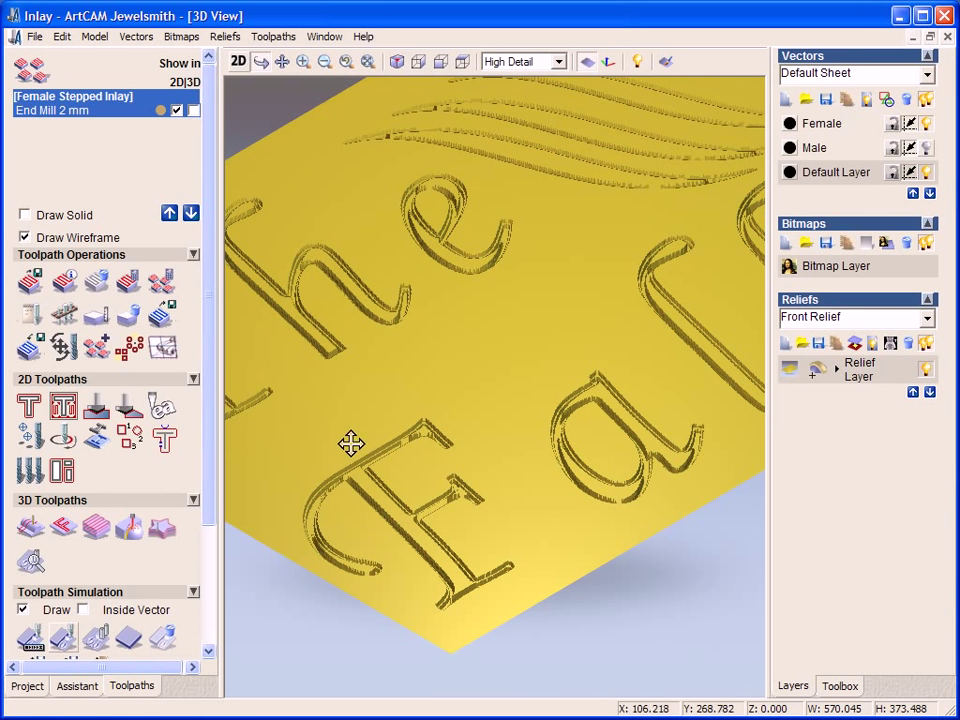
- Orbit and zoom around the carved stepped grooves, finishing in top view
{"action": "left_click_drag", "start_coordinate": [349, 444], "coordinate": [553, 456]}
{"action": "scroll", "coordinate": [553, 456], "scroll_direction": "up", "scroll_amount": 5}
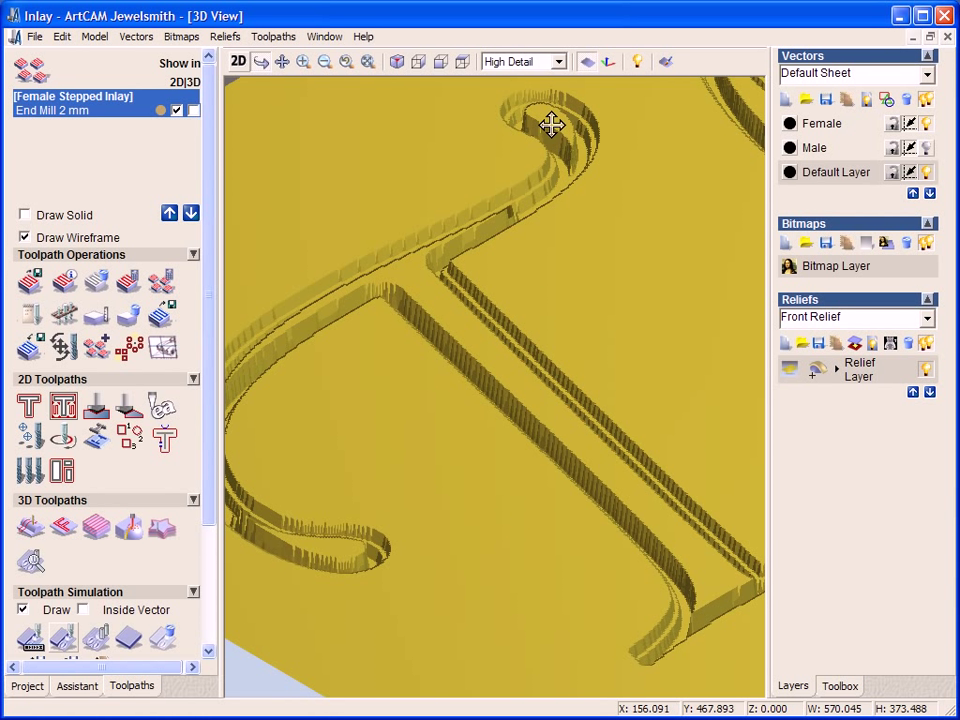
{"action": "scroll", "coordinate": [578, 183], "scroll_direction": "up", "scroll_amount": 3}
{"action": "left_click_drag", "start_coordinate": [581, 186], "coordinate": [444, 453]}
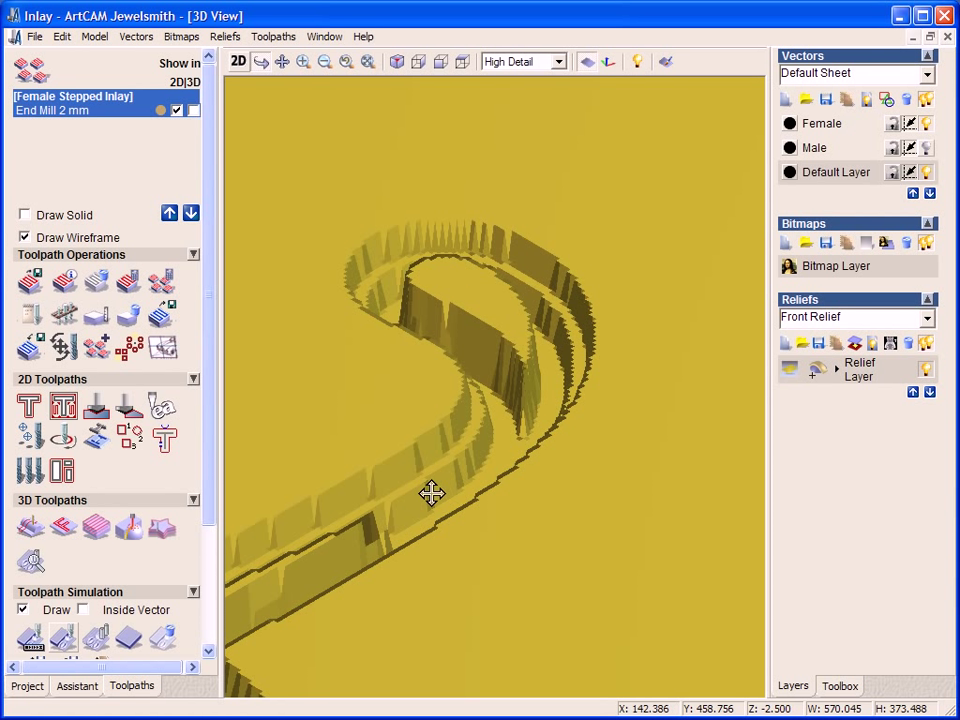
{"action": "left_click_drag", "start_coordinate": [279, 574], "coordinate": [456, 564]}
{"action": "left_click_drag", "start_coordinate": [579, 581], "coordinate": [436, 488]}
{"action": "key", "text": "3"}
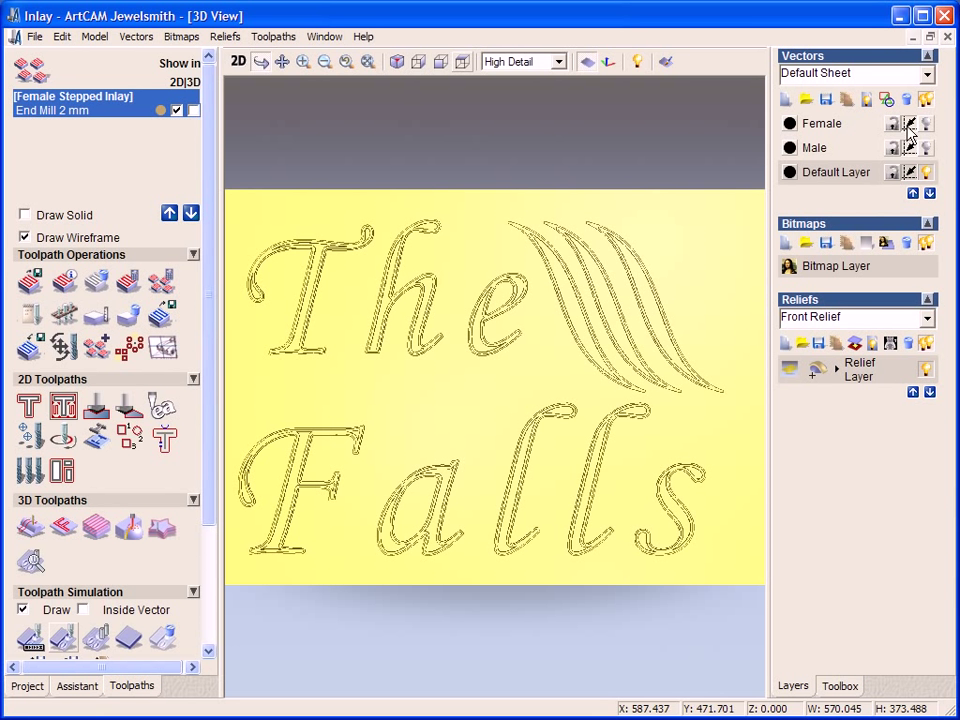
- In 2D, hide the female toolpath preview, show the Male layer, and select its mirrored vectors for the Inlay Wizard
{"action": "left_click", "coordinate": [240, 62]}
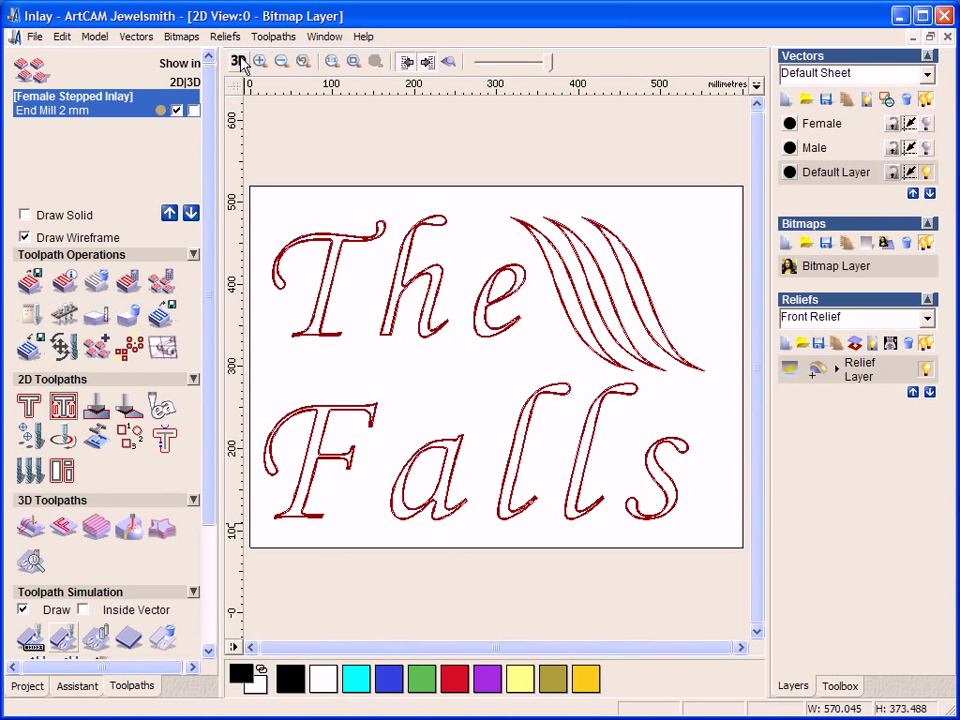
{"action": "left_click", "coordinate": [178, 111]}
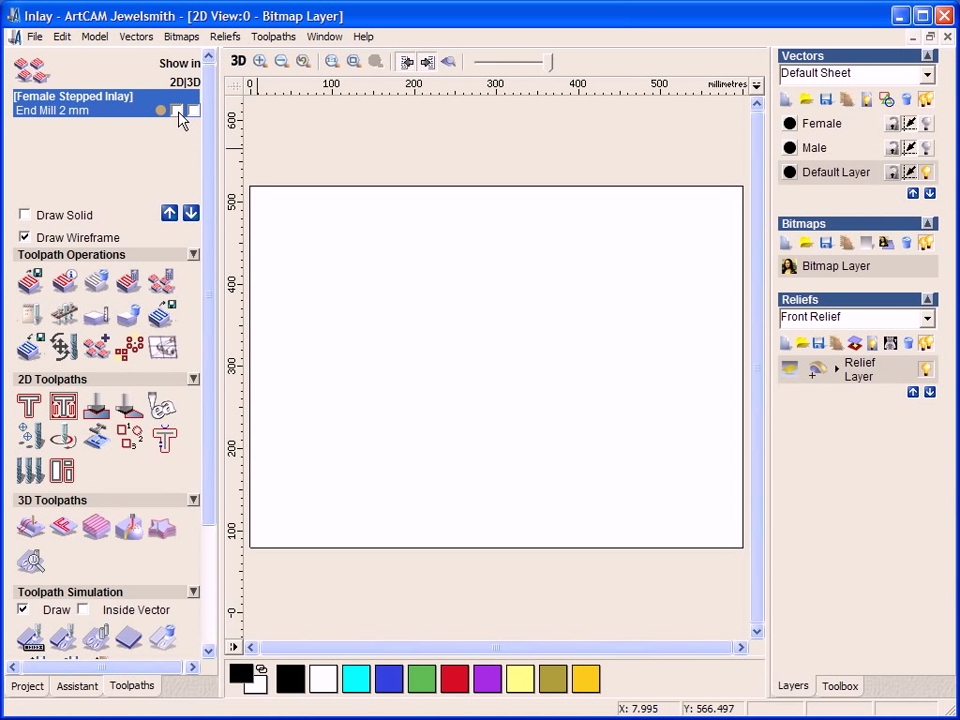
{"action": "left_click", "coordinate": [926, 149]}
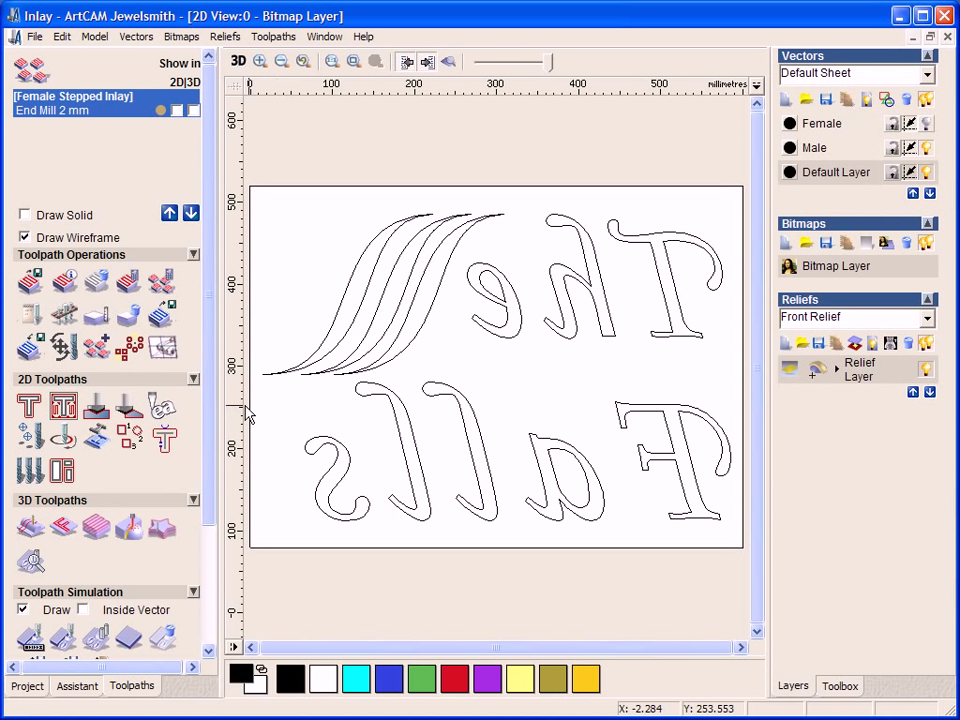
{"action": "left_click_drag", "start_coordinate": [210, 420], "coordinate": [210, 543]}
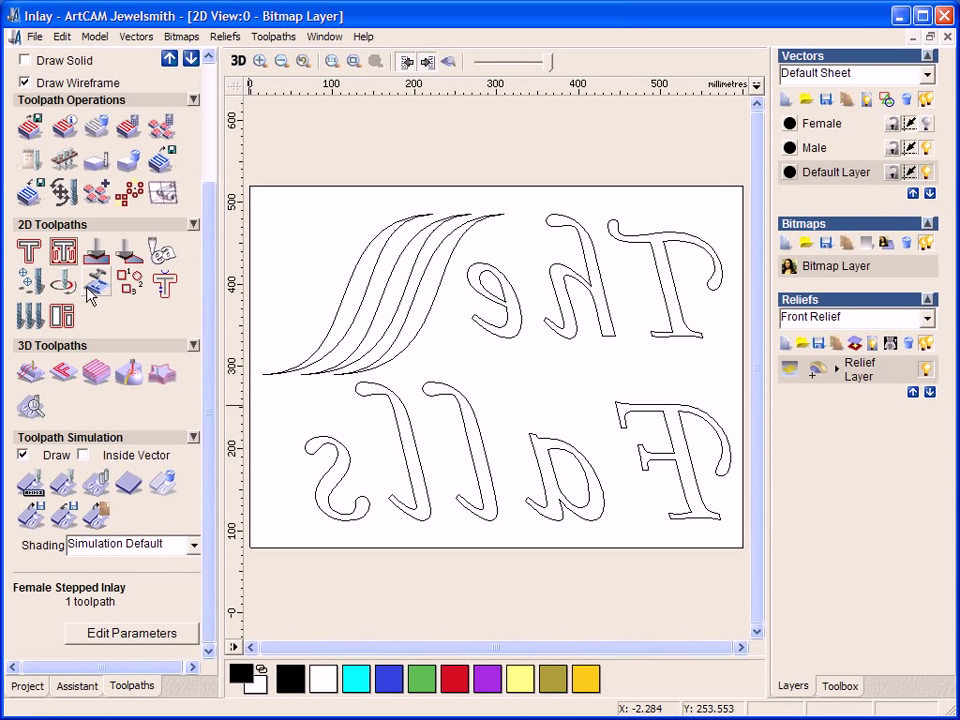
{"action": "left_click", "coordinate": [138, 244]}
{"action": "left_click_drag", "start_coordinate": [257, 154], "coordinate": [757, 585]}
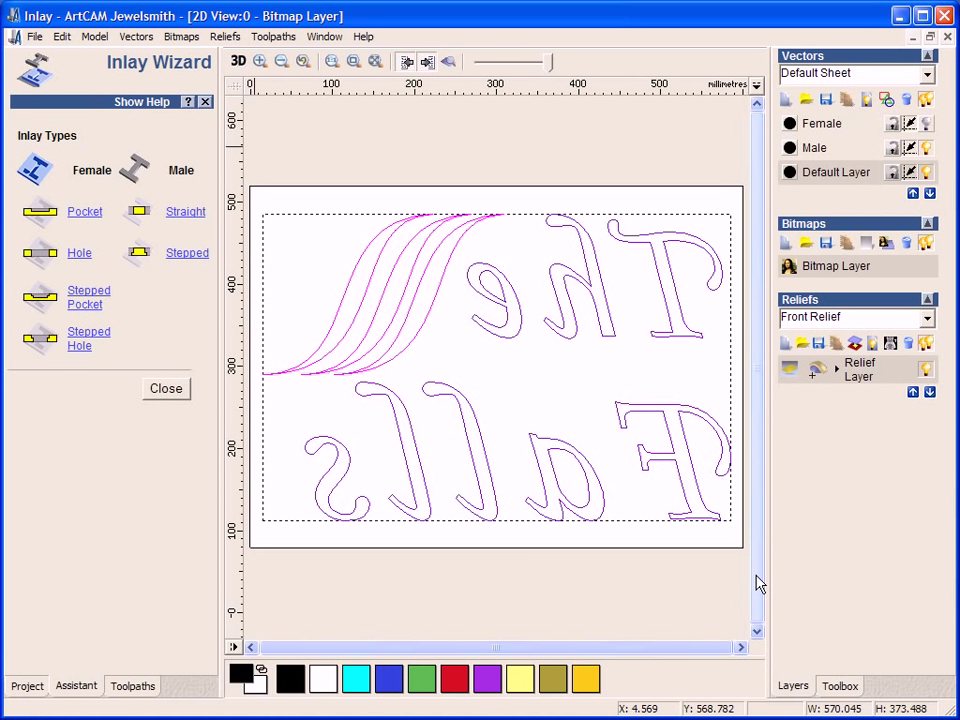
- Choose a Male Stepped insert with finish depth 5, shoulder depth 2.5 and width 1.5
{"action": "left_click", "coordinate": [185, 256]}
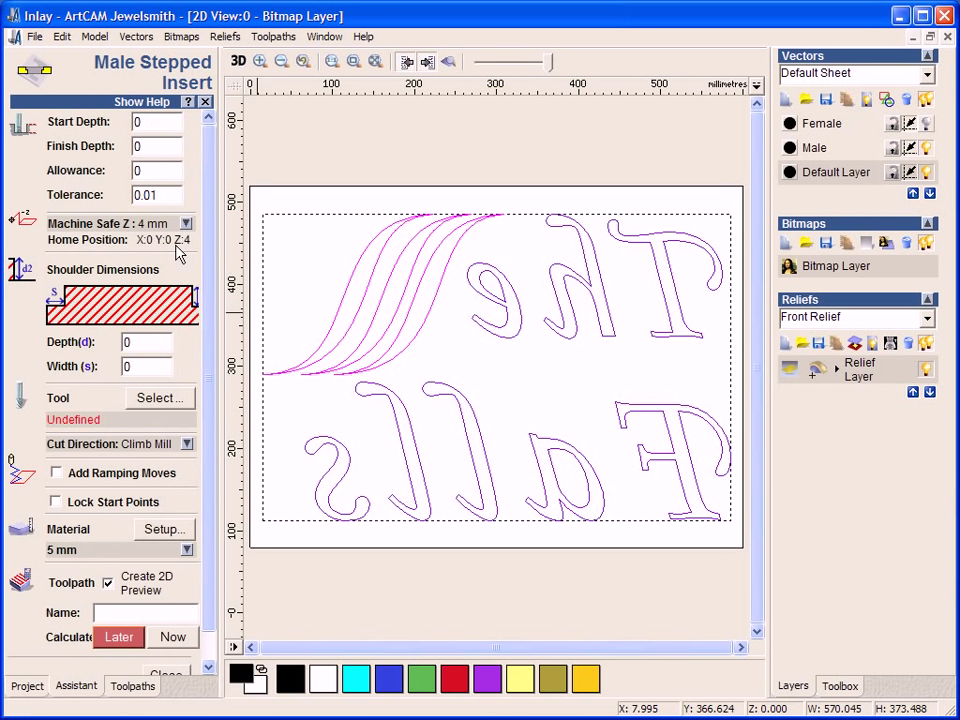
{"action": "double_click", "coordinate": [140, 146]}
{"action": "type", "text": "5"}
{"action": "double_click", "coordinate": [133, 342]}
{"action": "type", "text": "2.5"}
{"action": "key", "text": "Tab"}
{"action": "type", "text": "1.5"}
- Assign End Mill 2 mm and calculate the Stepped Insert toolpath
{"action": "left_click", "coordinate": [150, 398]}
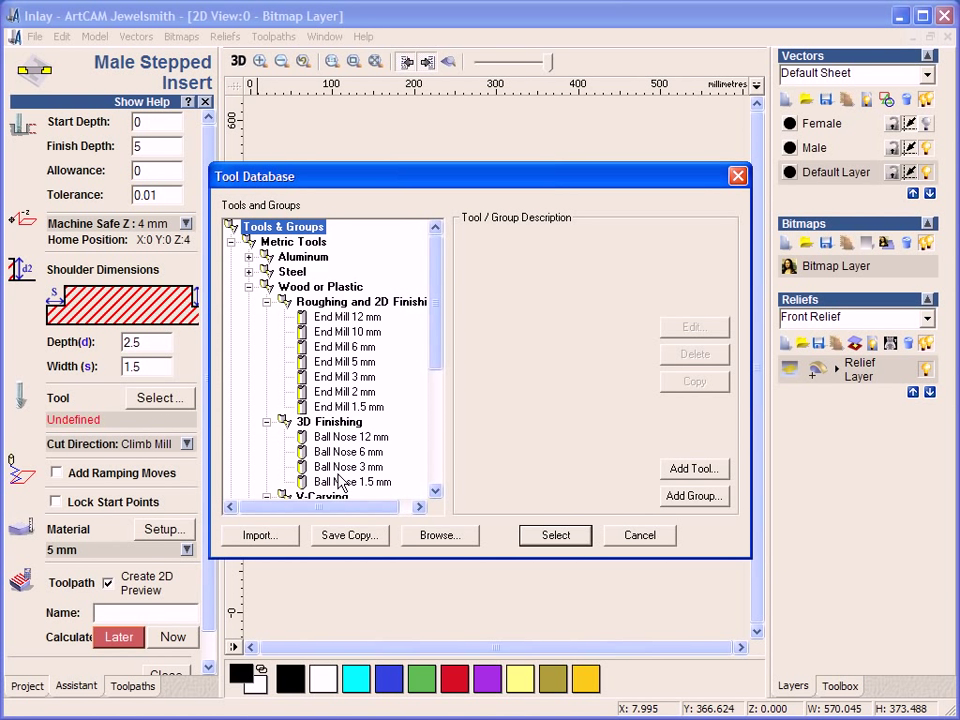
{"action": "left_click", "coordinate": [350, 392]}
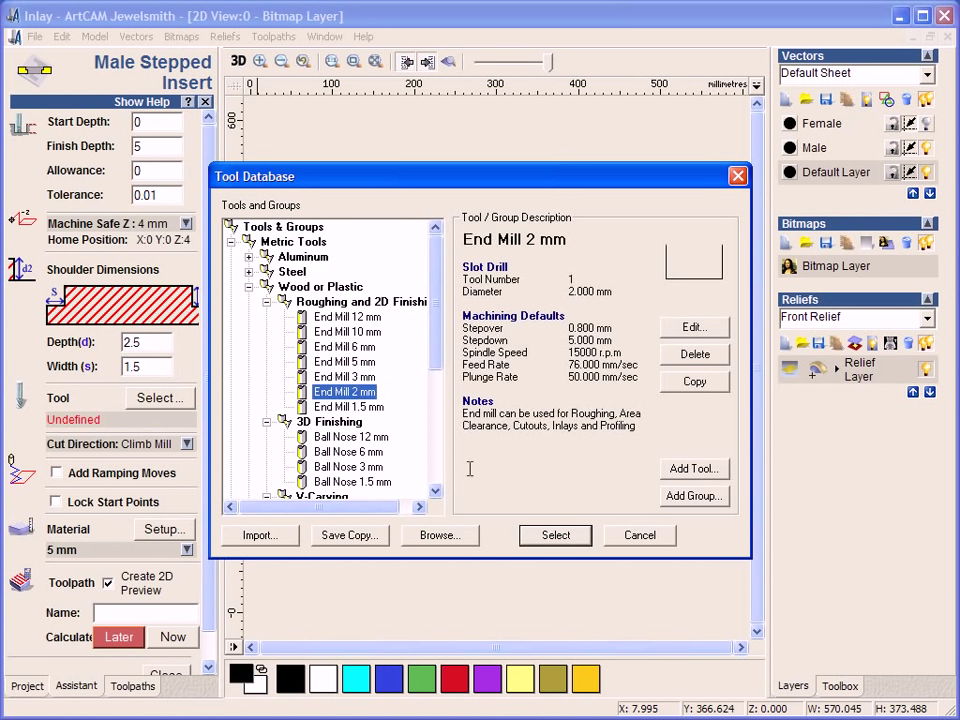
{"action": "left_click", "coordinate": [553, 538]}
{"action": "scroll", "coordinate": [210, 462], "scroll_direction": "down", "scroll_amount": 1}
{"action": "scroll", "coordinate": [213, 462], "scroll_direction": "down", "scroll_amount": 1}
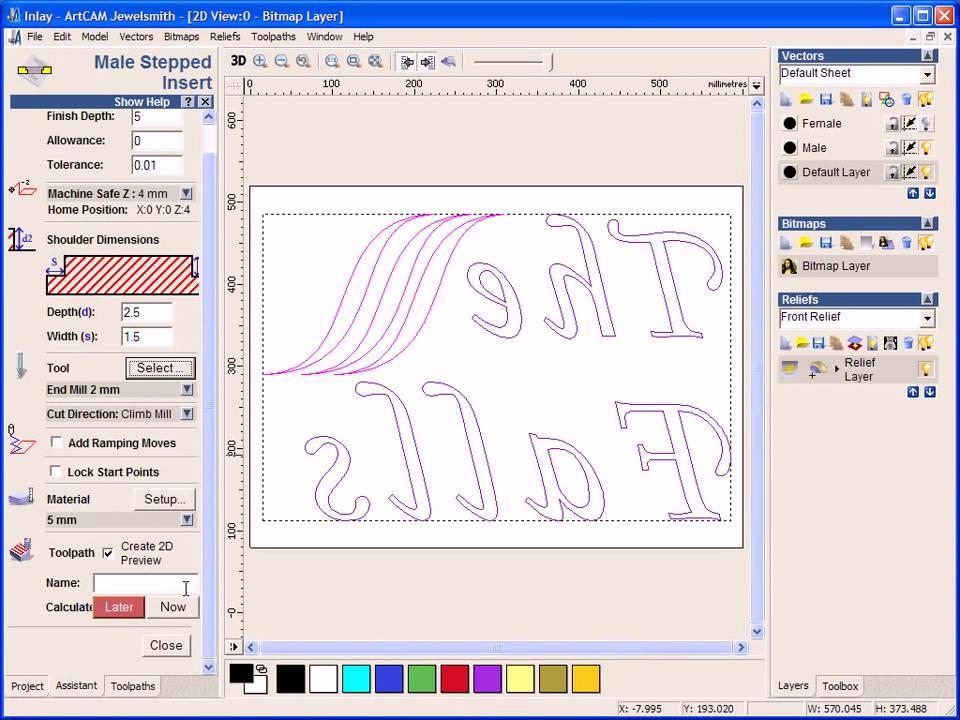
{"action": "left_click", "coordinate": [175, 607]}
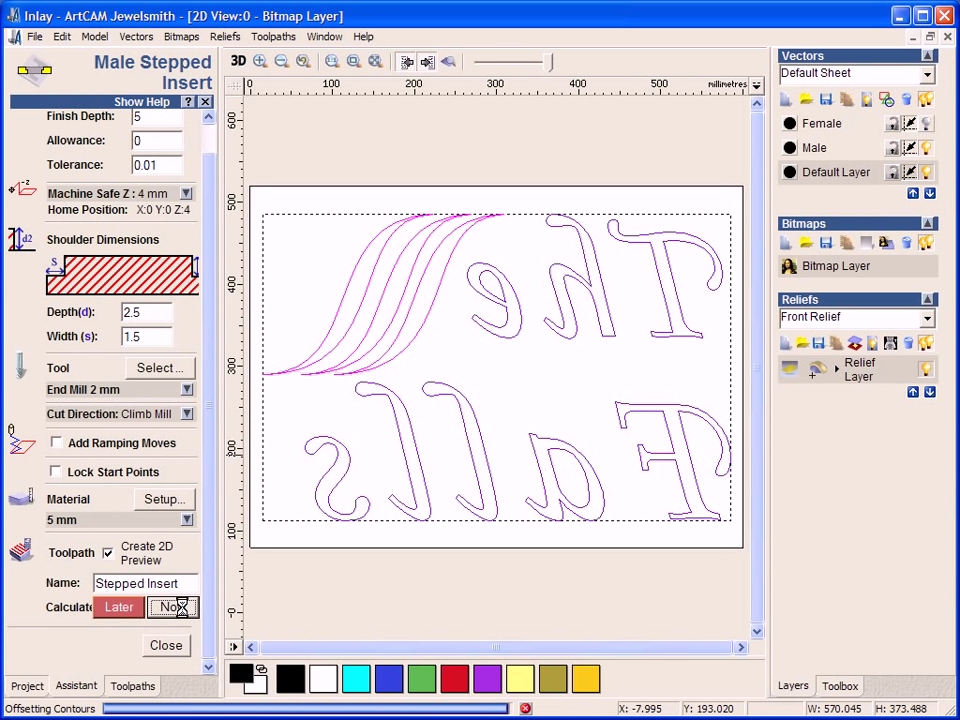
- Clear the female simulation and simulate the Stepped Insert toolpath on the plate in 3D
{"action": "left_click", "coordinate": [178, 648]}
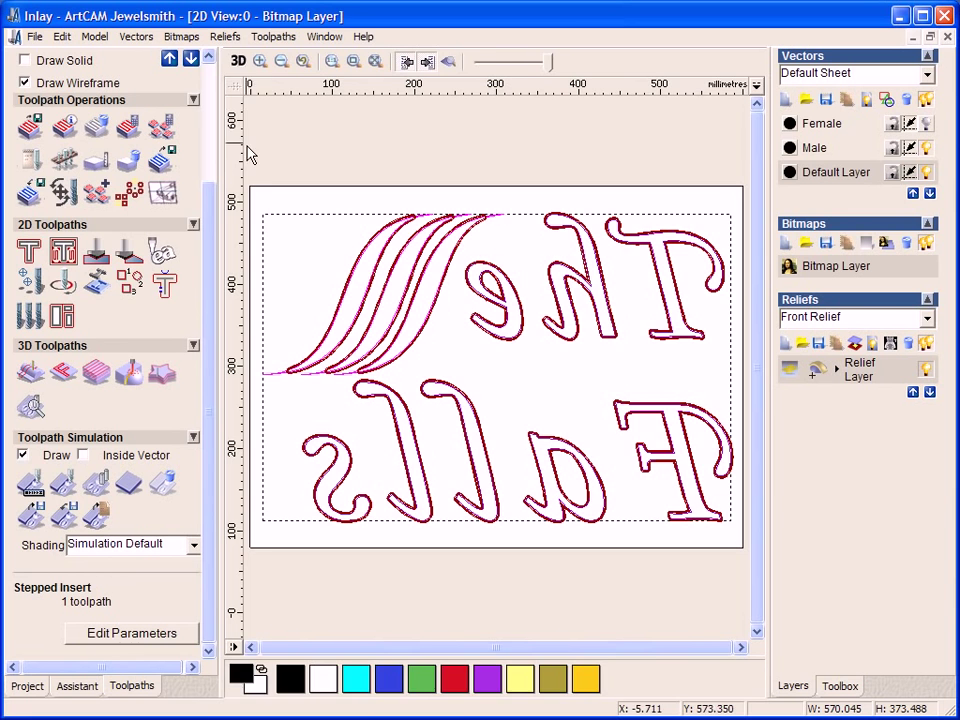
{"action": "left_click", "coordinate": [238, 61]}
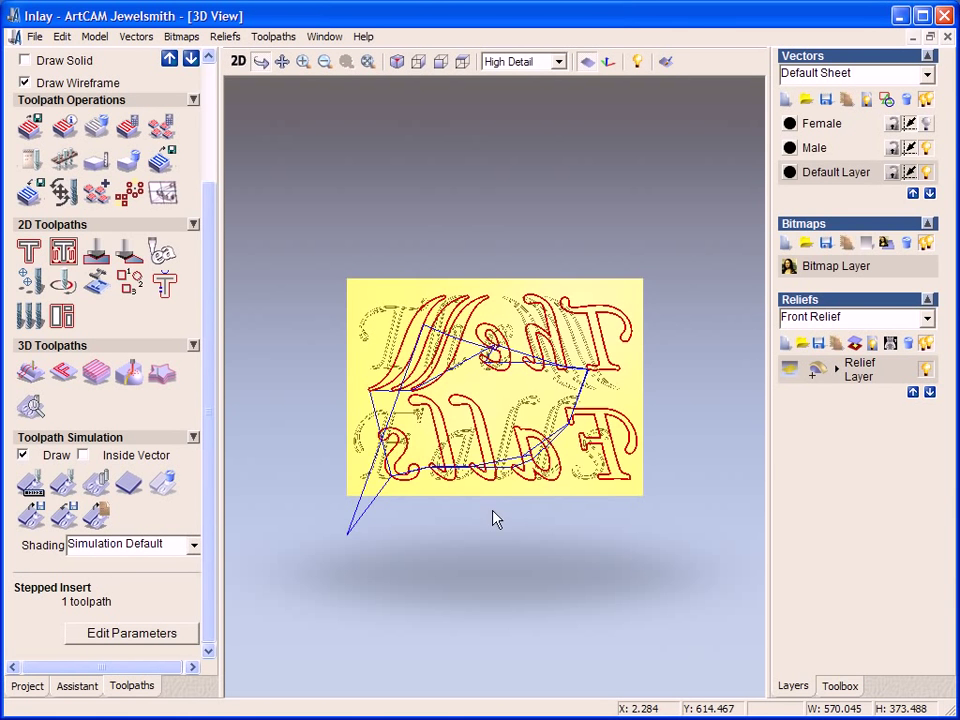
{"action": "mouse_move", "coordinate": [514, 491]}
{"action": "left_mouse_down"}
{"action": "mouse_move", "coordinate": [535, 377]}
{"action": "mouse_move", "coordinate": [411, 495]}
{"action": "left_mouse_up"}
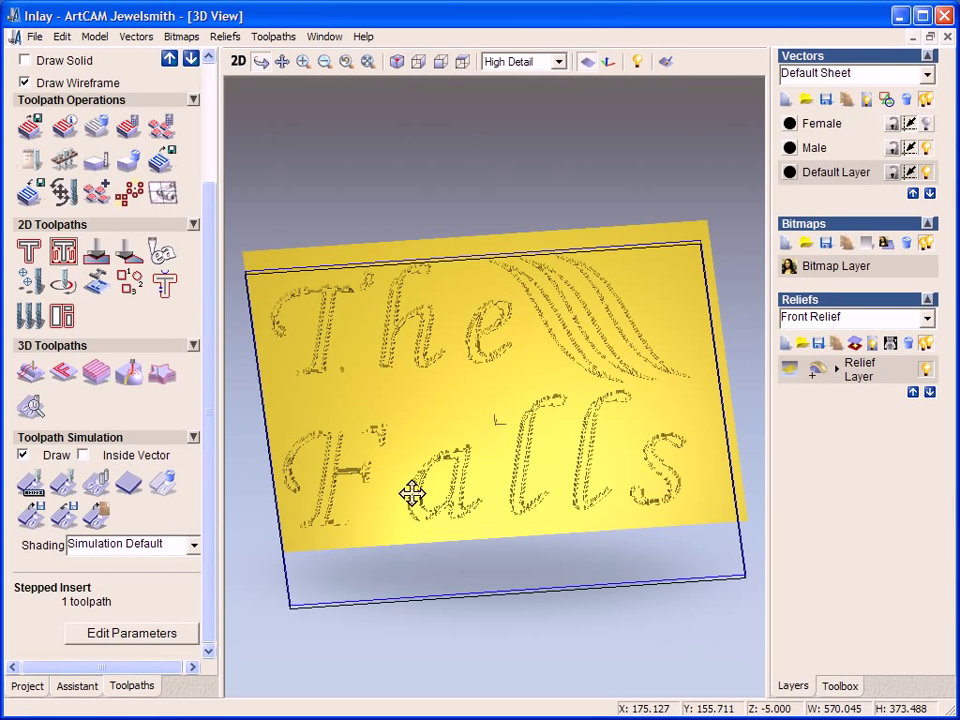
{"action": "left_click", "coordinate": [163, 492]}
{"action": "left_click_drag", "start_coordinate": [510, 572], "coordinate": [529, 529]}
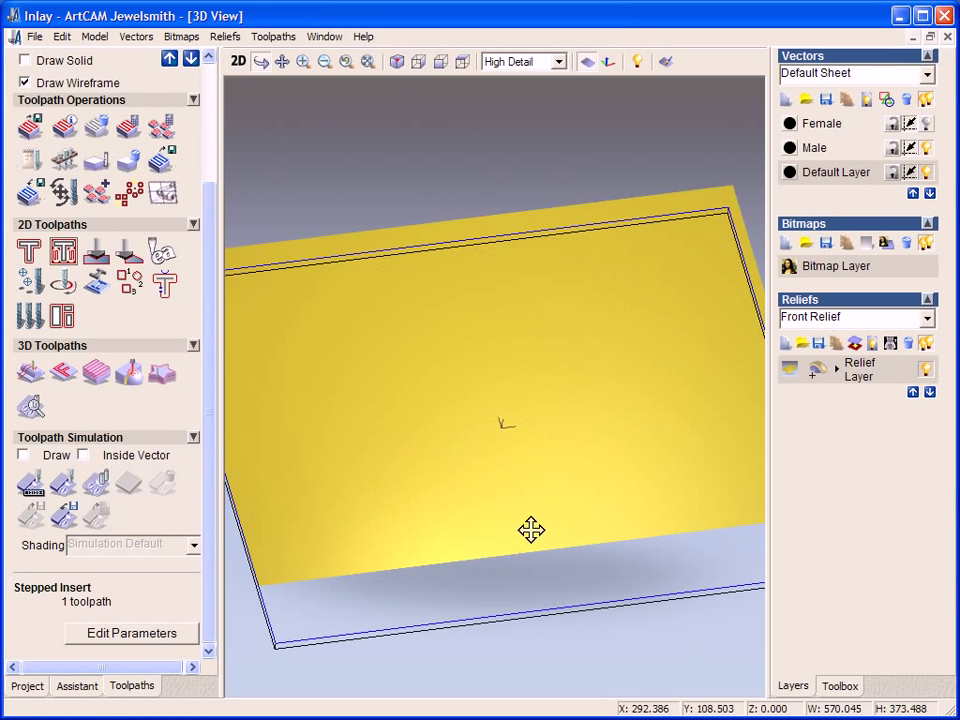
{"action": "left_click", "coordinate": [63, 484]}
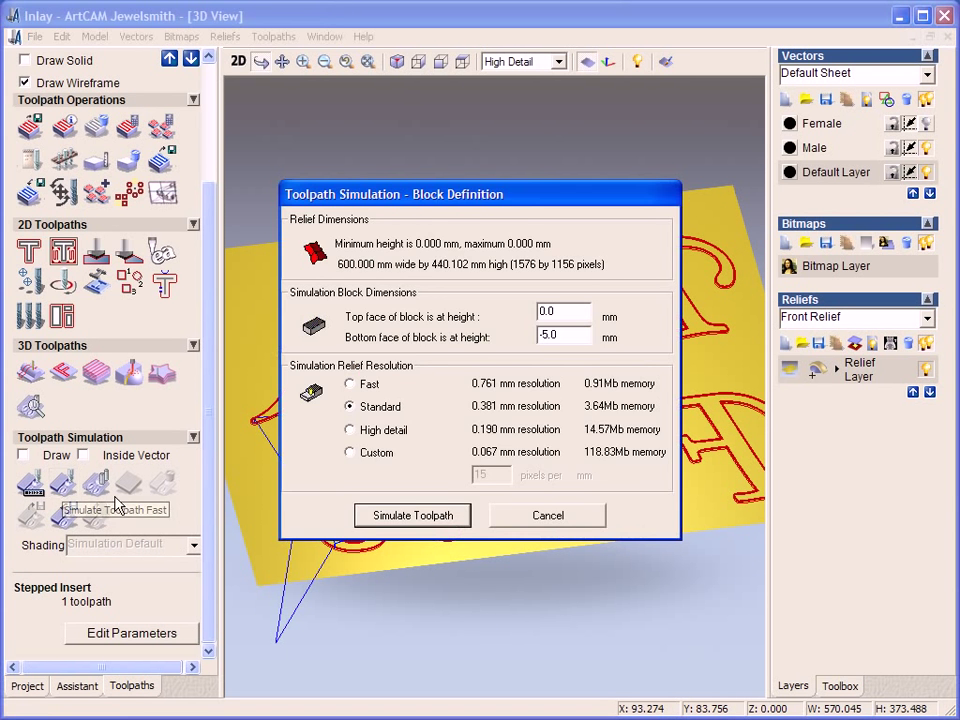
{"action": "left_click", "coordinate": [449, 515]}
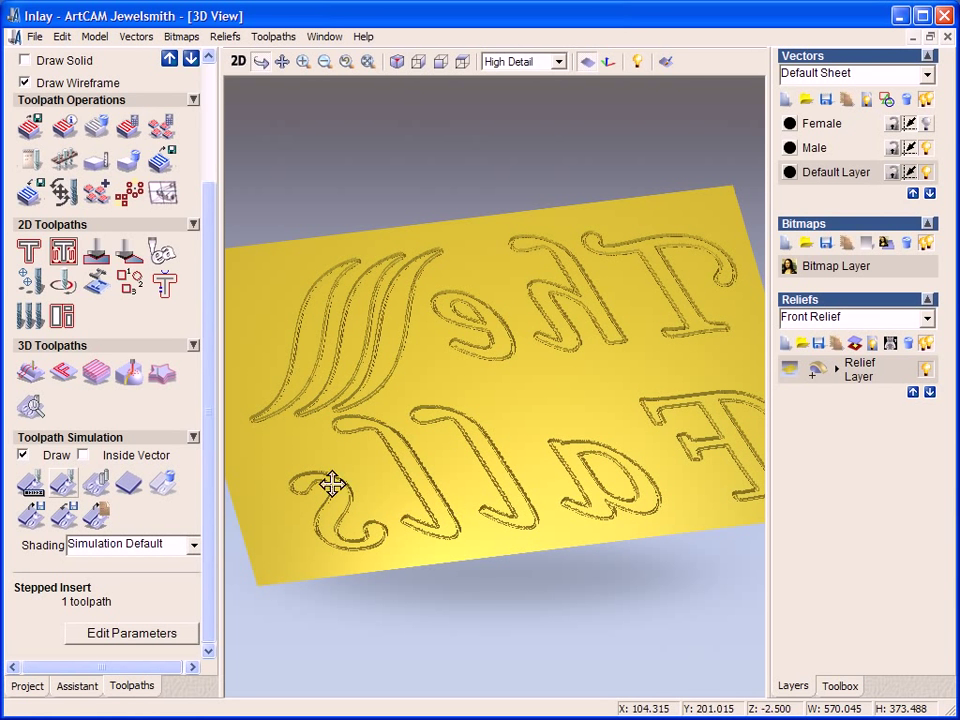
- Zoom and tilt the 3D view to inspect the insert grooves around the mirrored lettering
{"action": "left_click_drag", "start_coordinate": [332, 482], "coordinate": [585, 650]}
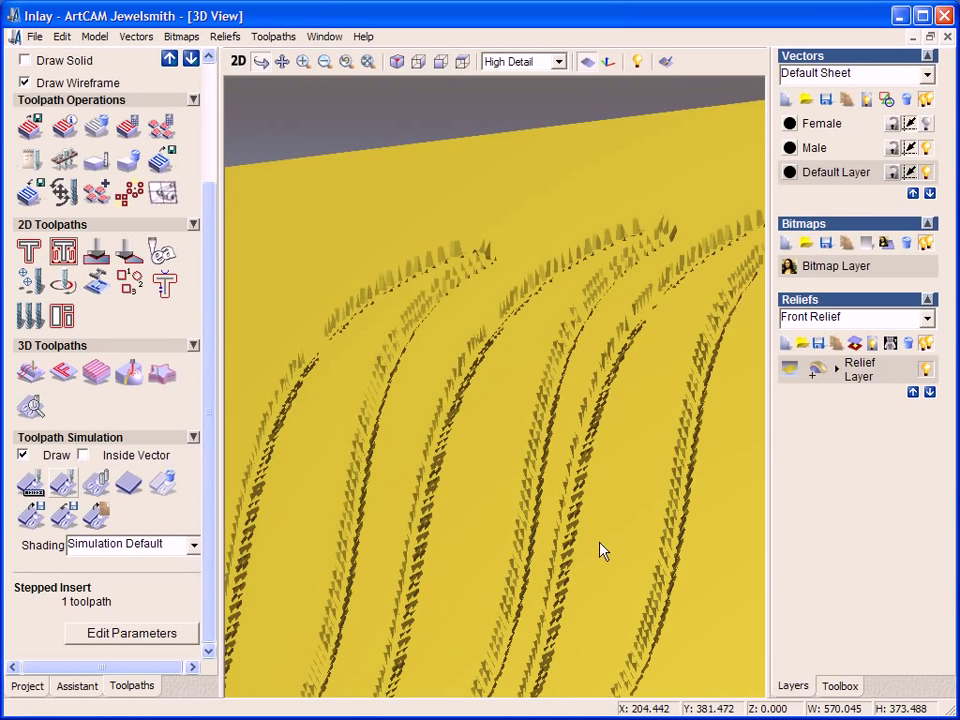
{"action": "left_click_drag", "start_coordinate": [600, 549], "coordinate": [540, 499]}
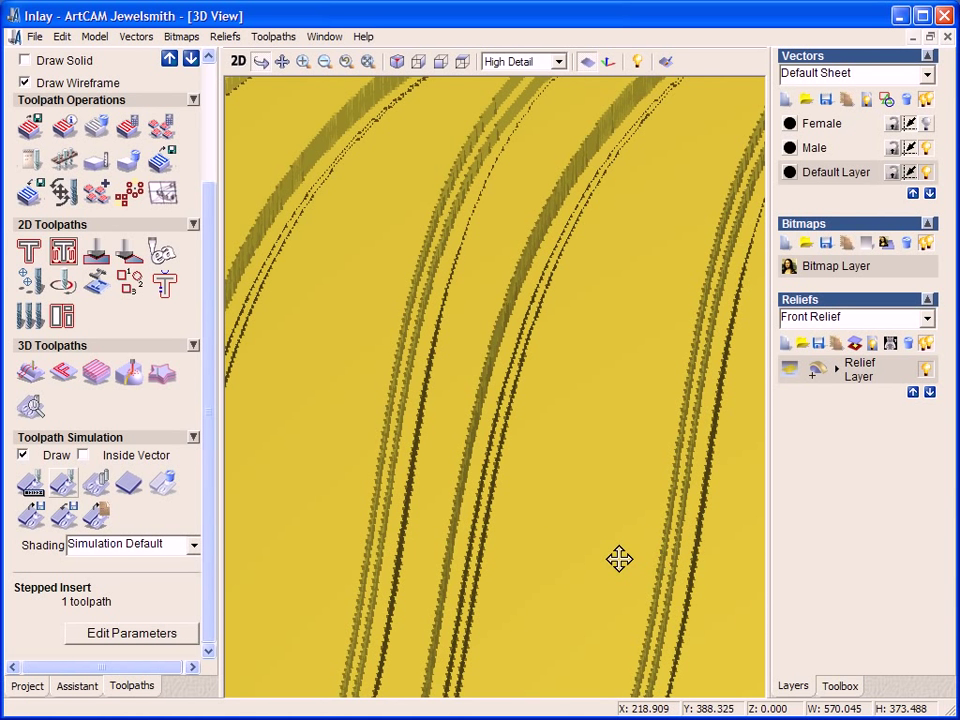
{"action": "left_click_drag", "start_coordinate": [619, 557], "coordinate": [604, 529]}
{"action": "mouse_move", "coordinate": [666, 544]}
{"action": "left_mouse_down"}
{"action": "mouse_move", "coordinate": [553, 493]}
{"action": "mouse_move", "coordinate": [536, 409]}
{"action": "mouse_move", "coordinate": [587, 431]}
{"action": "mouse_move", "coordinate": [587, 449]}
{"action": "left_mouse_up"}
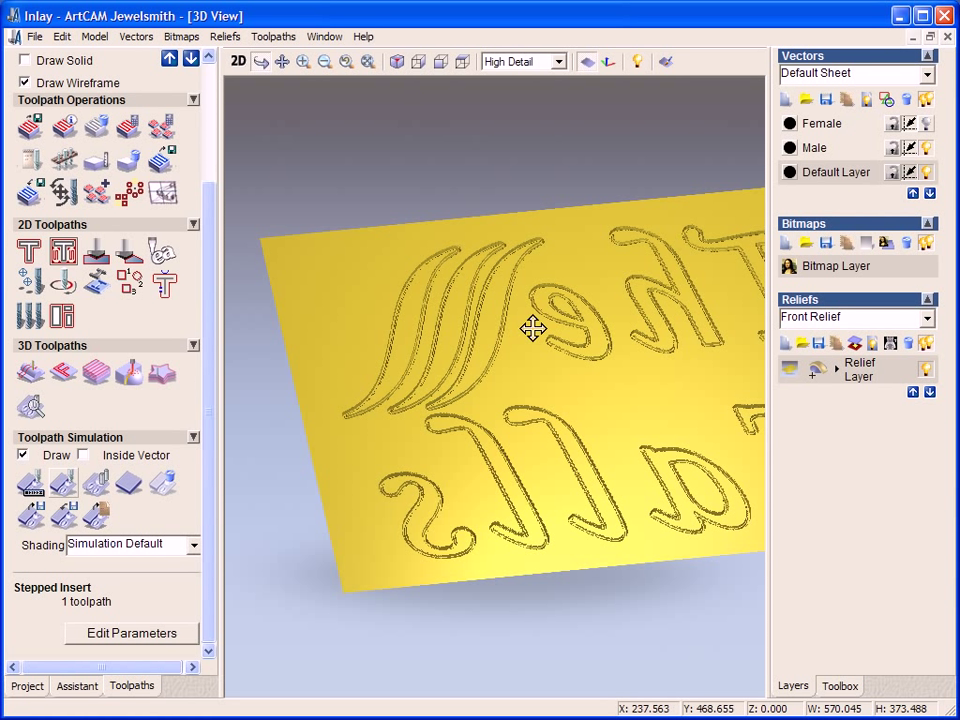
- Switch the 3D view to Top to see the mirrored 'The Falls' insert plate from above
{"action": "left_click", "coordinate": [462, 63]}
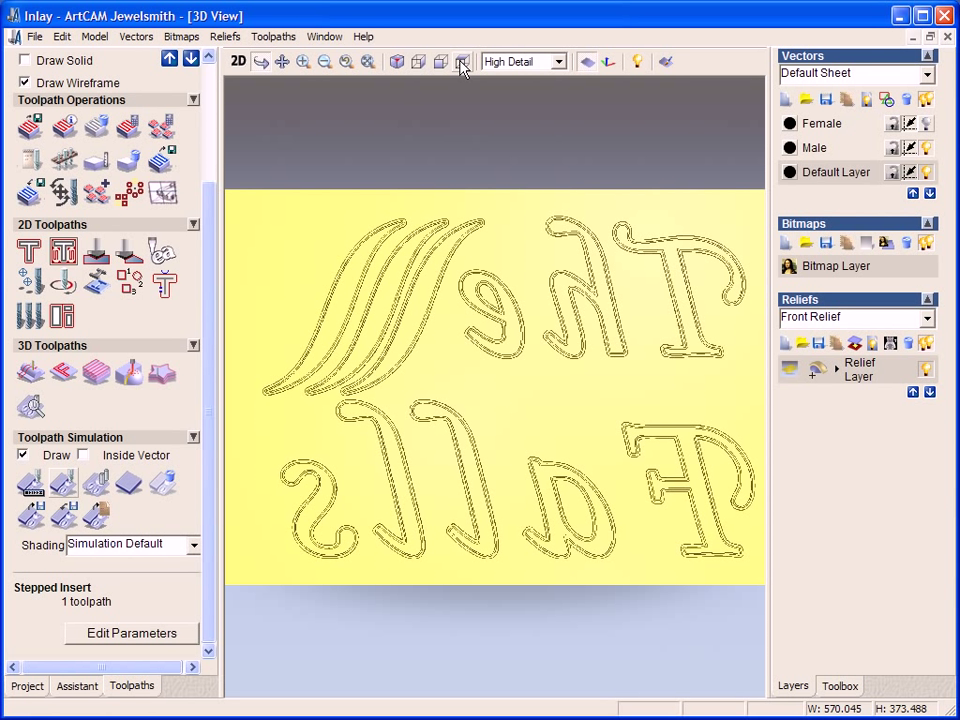